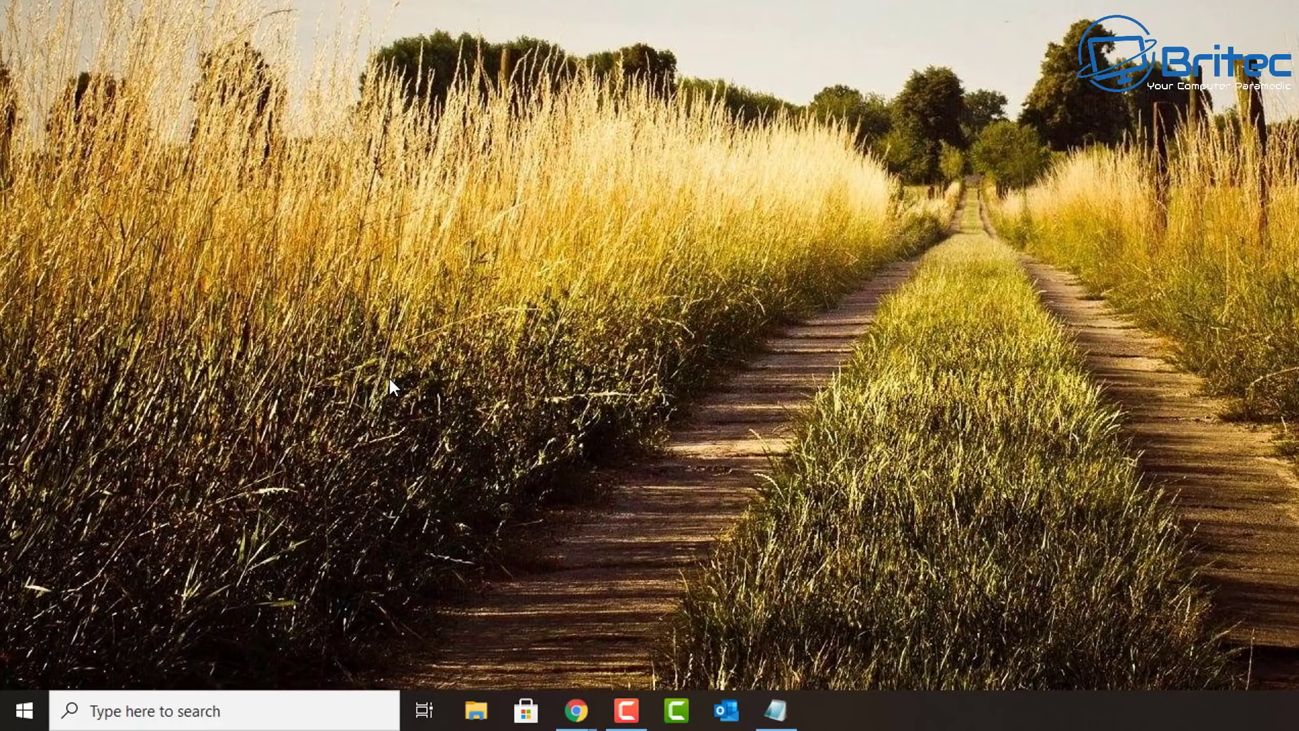
Open Disk Clean-up for drive C:, look through the file categories offered for deletion, and cancel without deleting anything
click(130, 709)
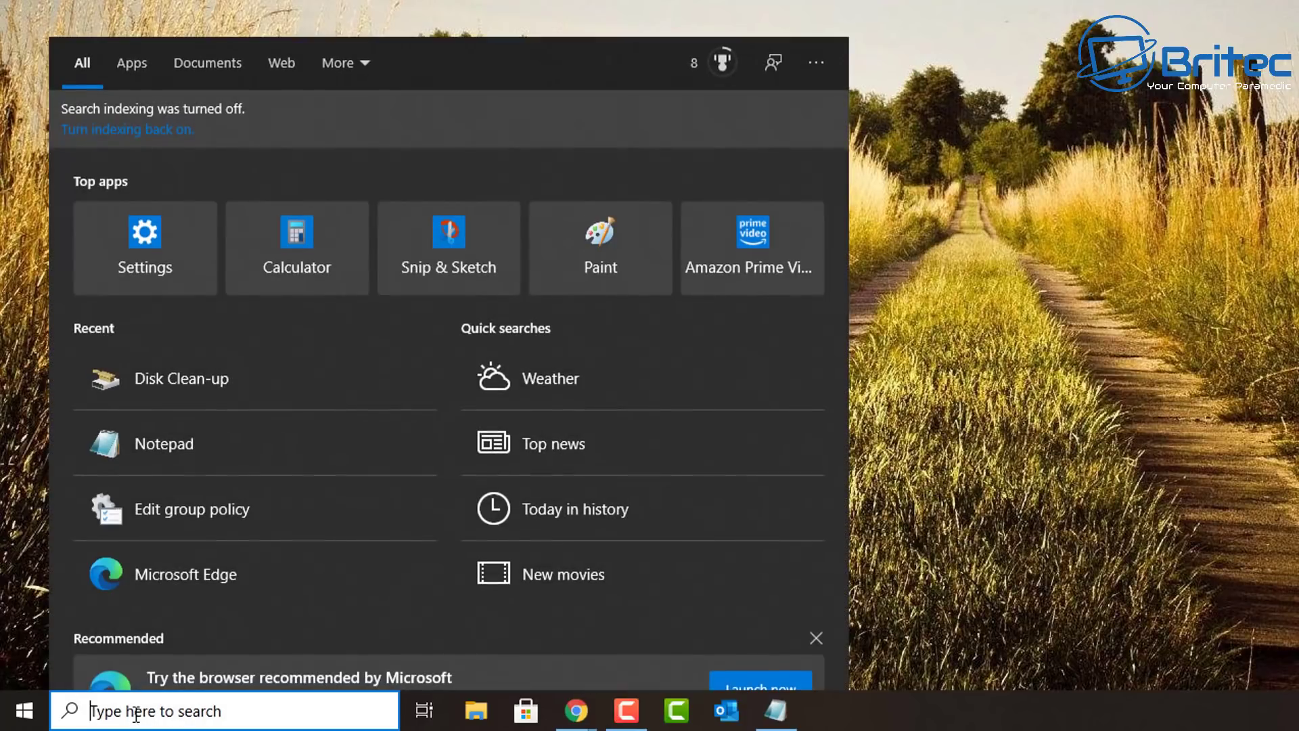
text(clean)
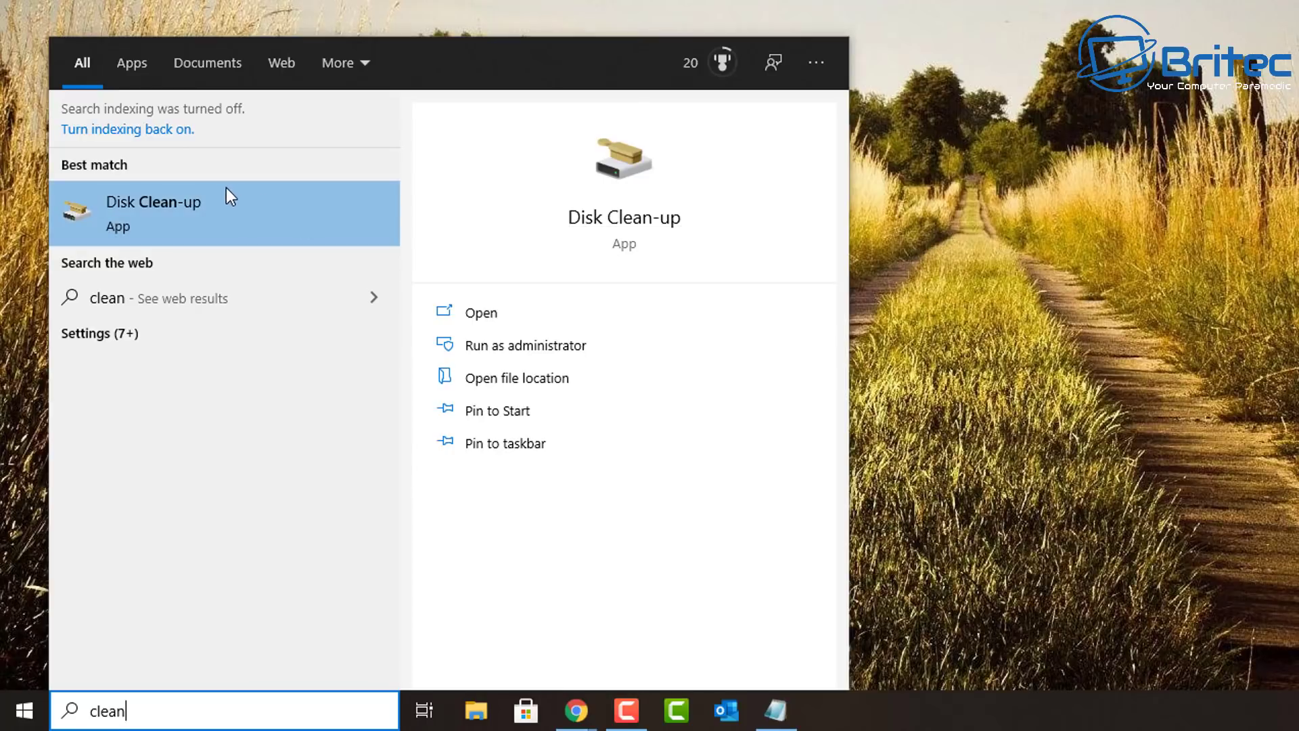
click(182, 223)
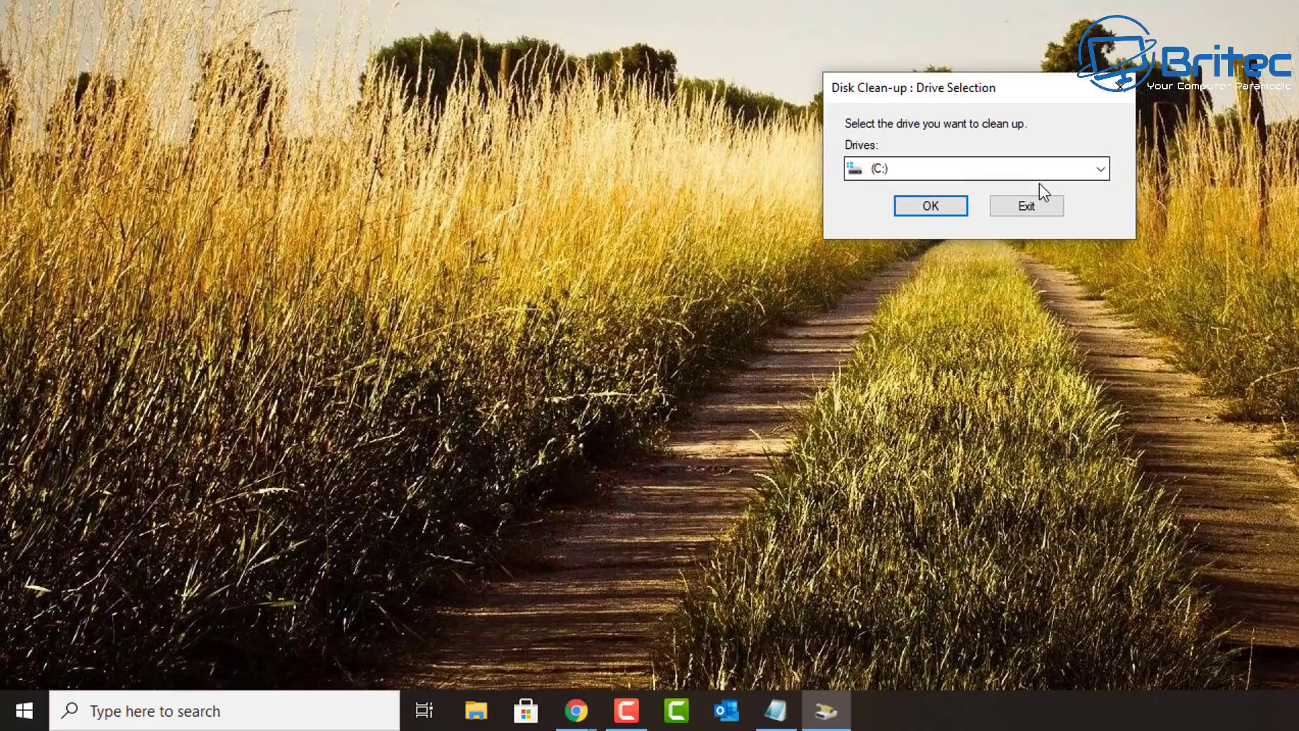
click(931, 206)
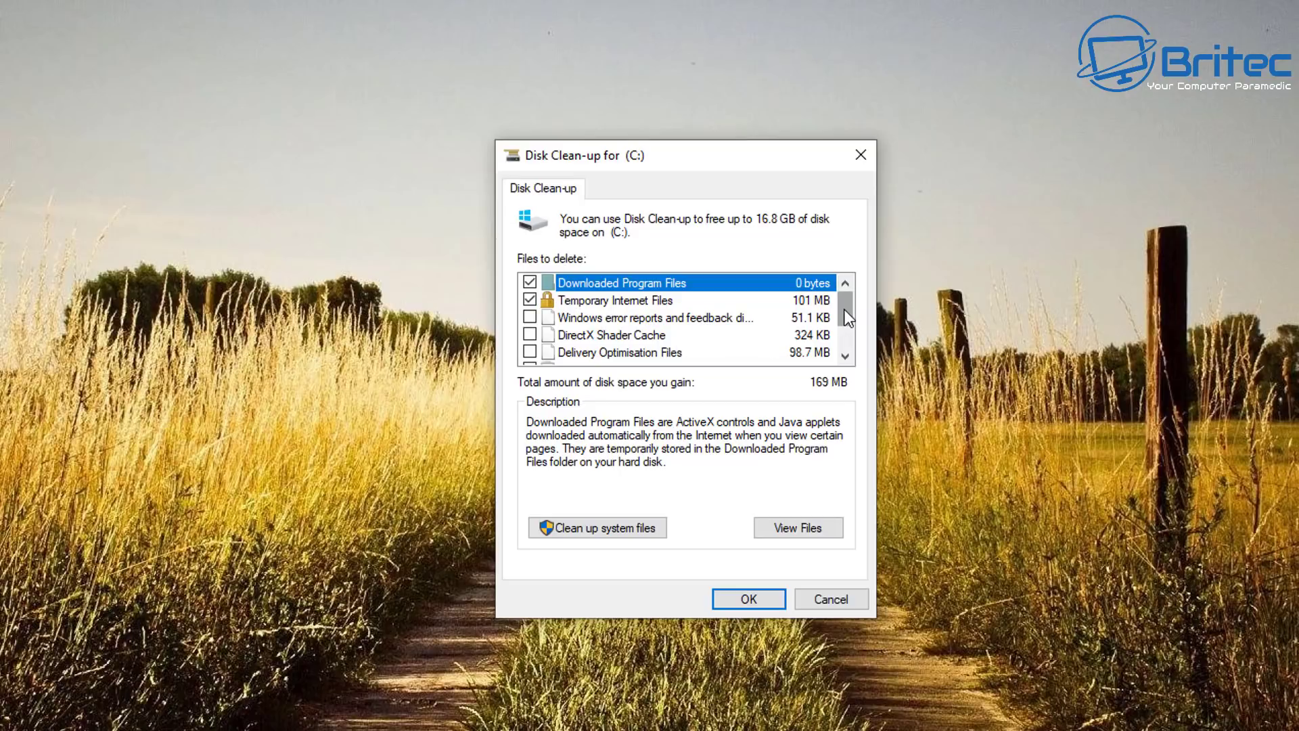
drag(839, 303, 842, 331)
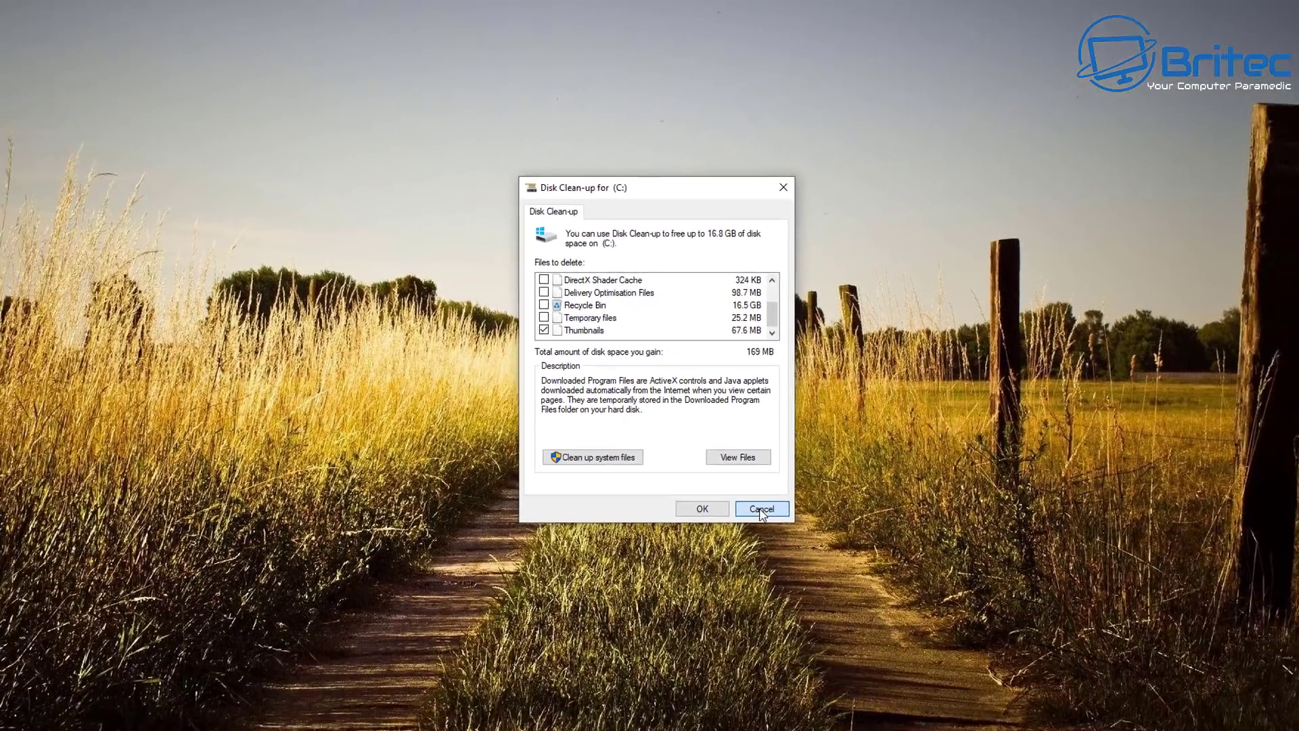
click(820, 590)
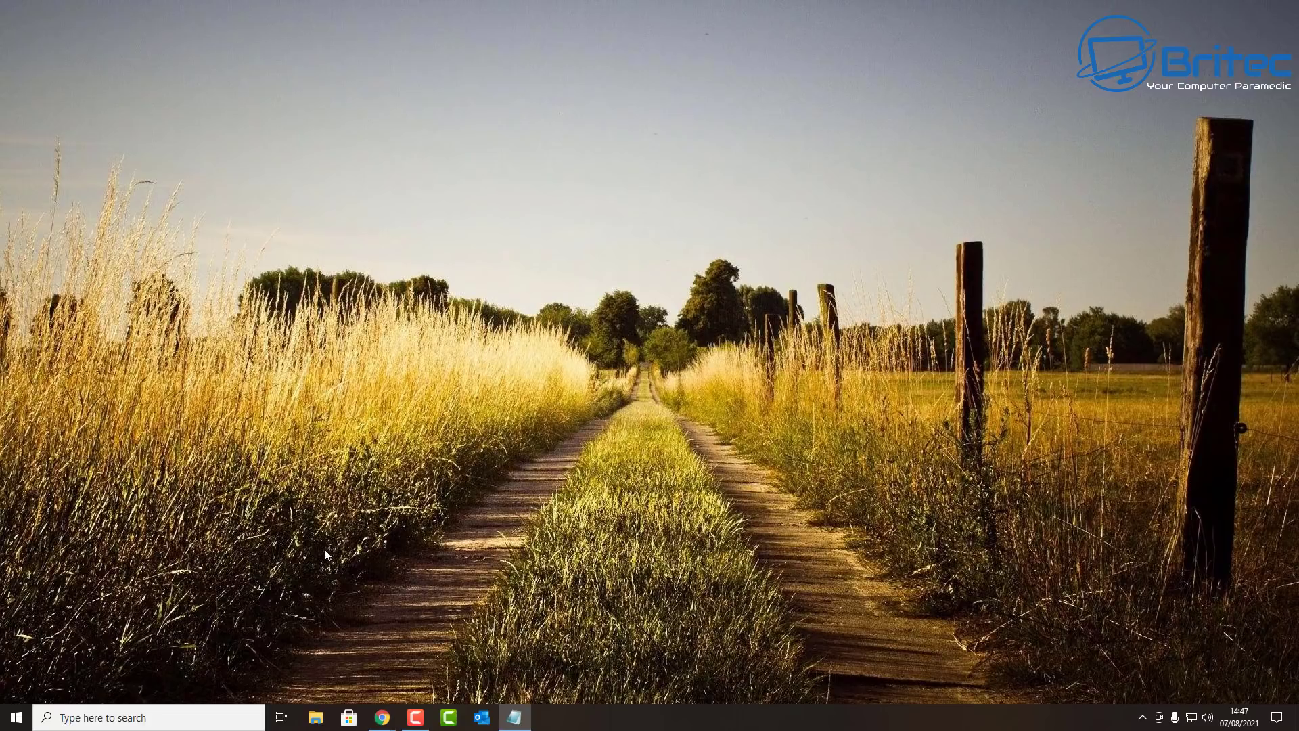
Open the Storage page of the Windows system settings and maximise the window
click(16, 717)
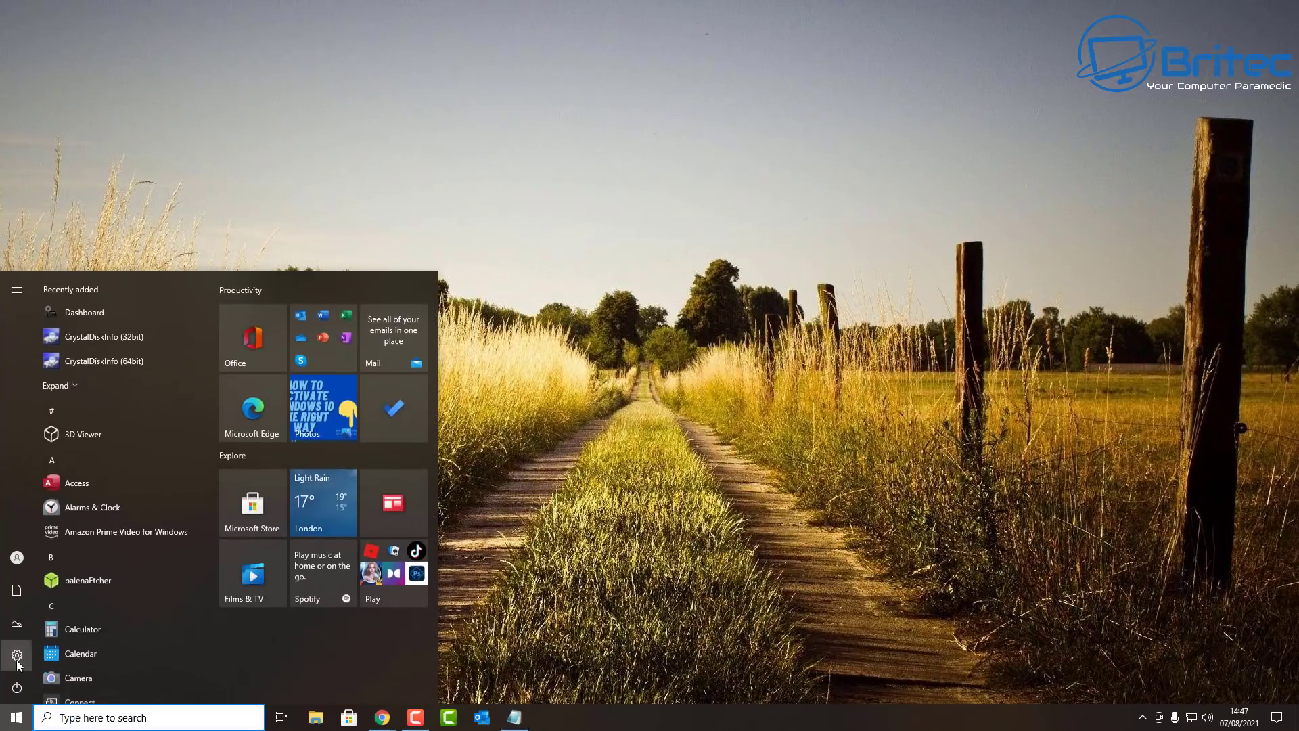
click(19, 655)
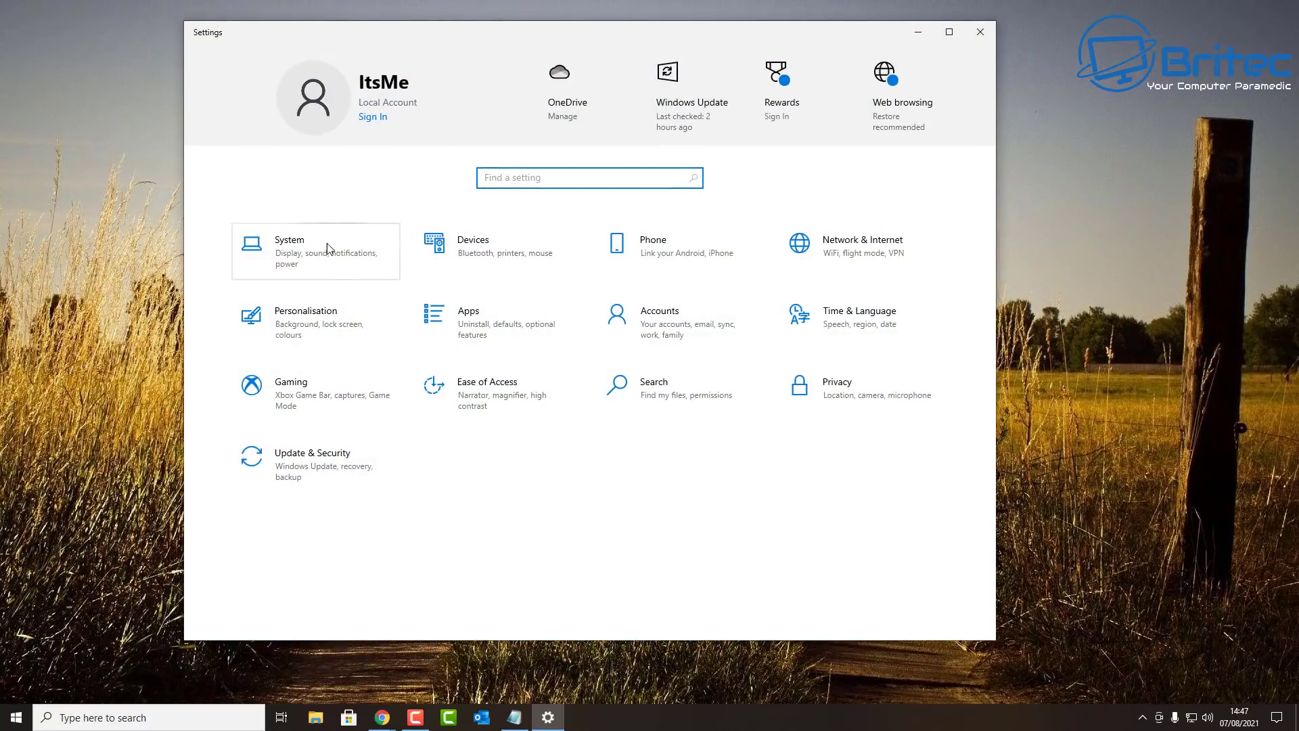
click(324, 249)
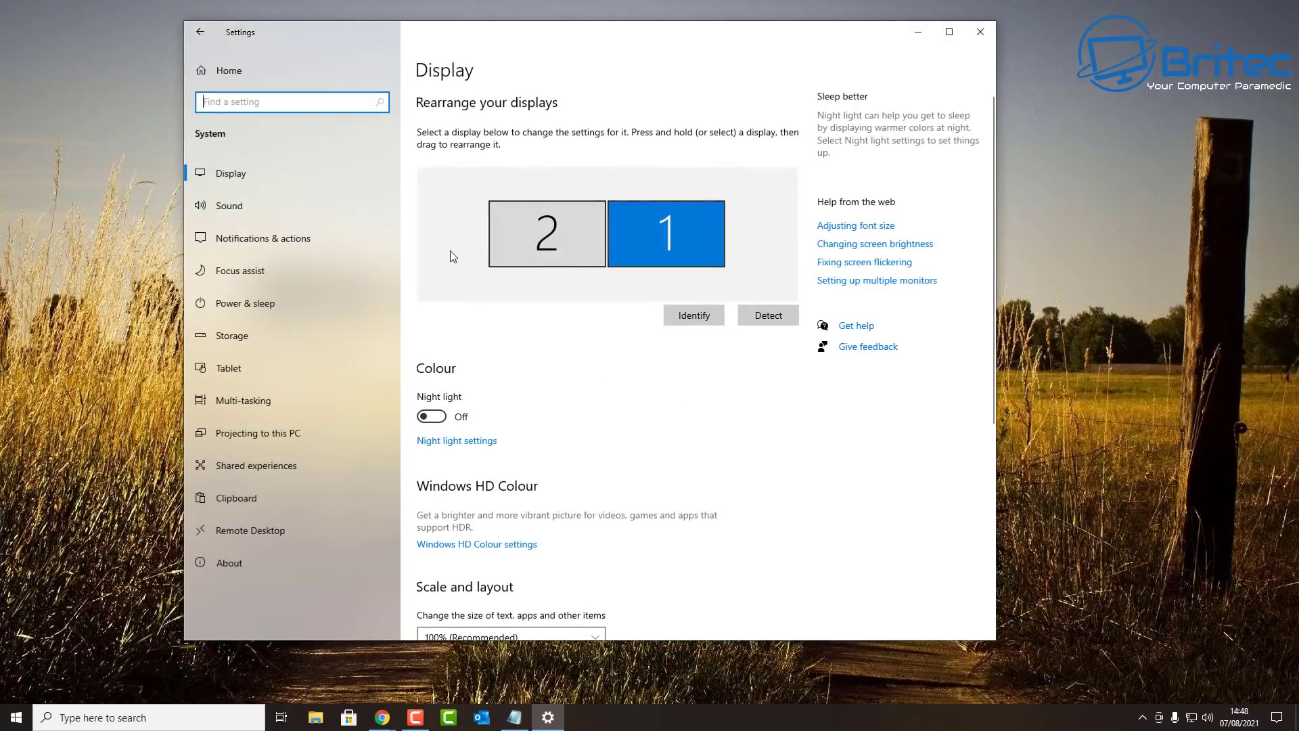
click(247, 333)
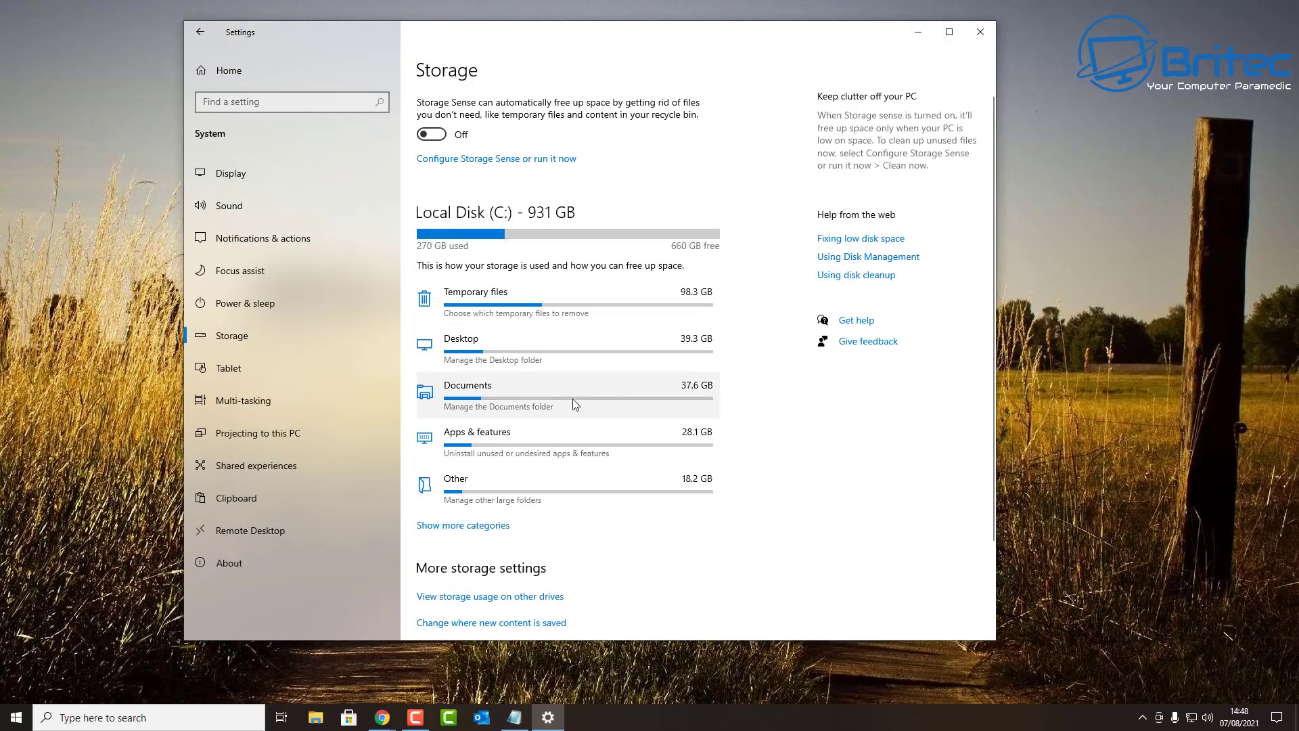
click(950, 32)
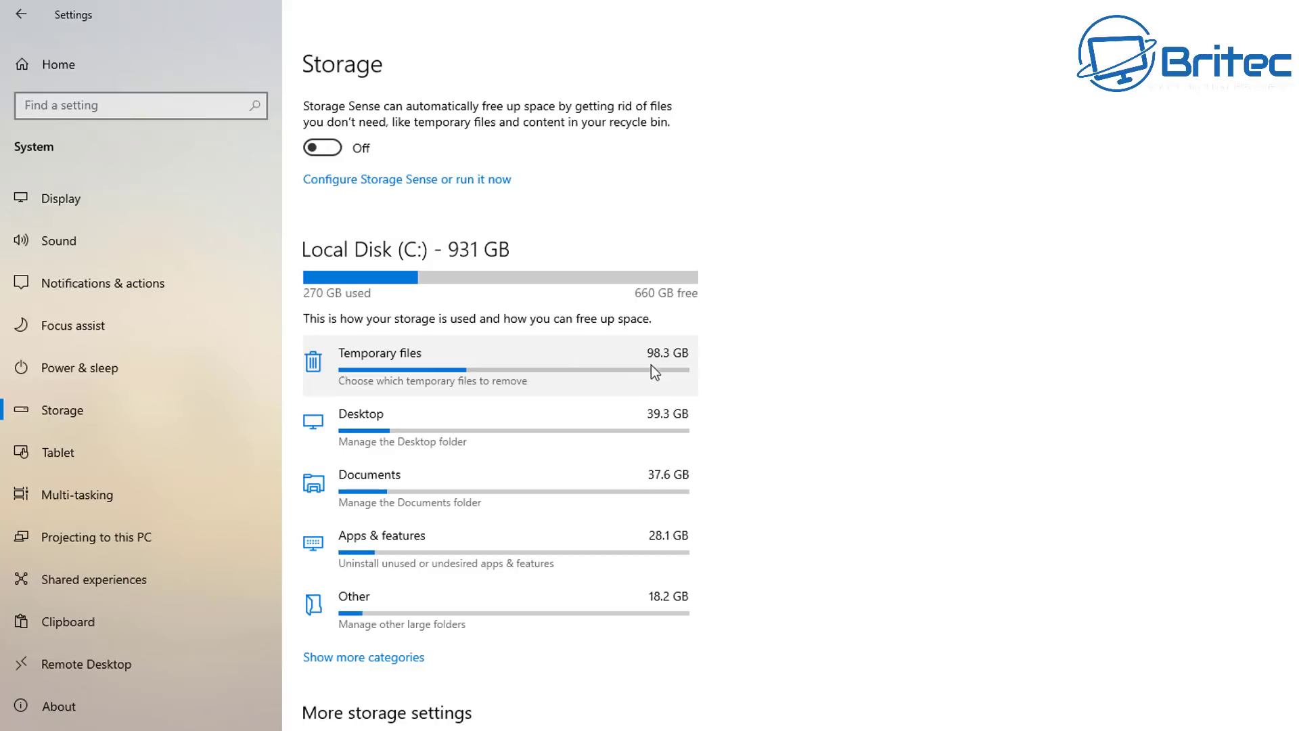
Open the Temporary files category of Local Disk (C:) and review which kinds of files can be removed
click(406, 371)
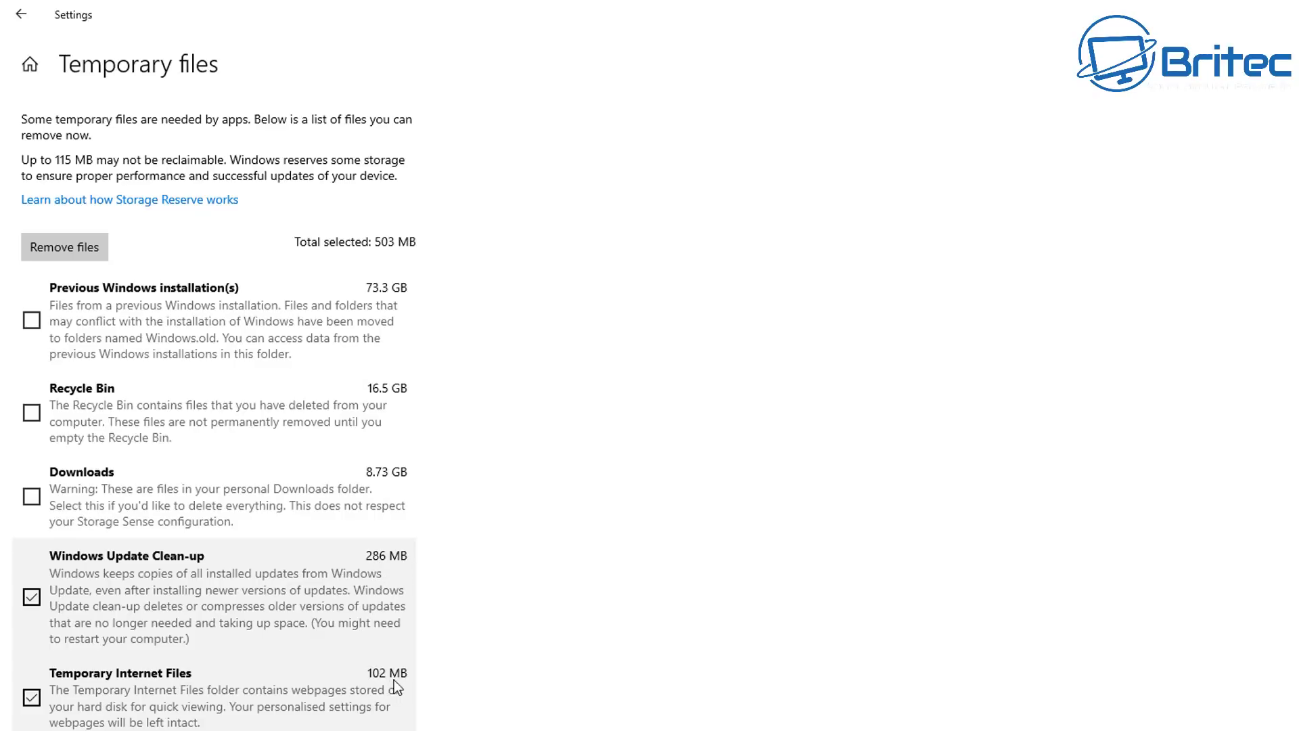
scroll(383, 684, down, 2)
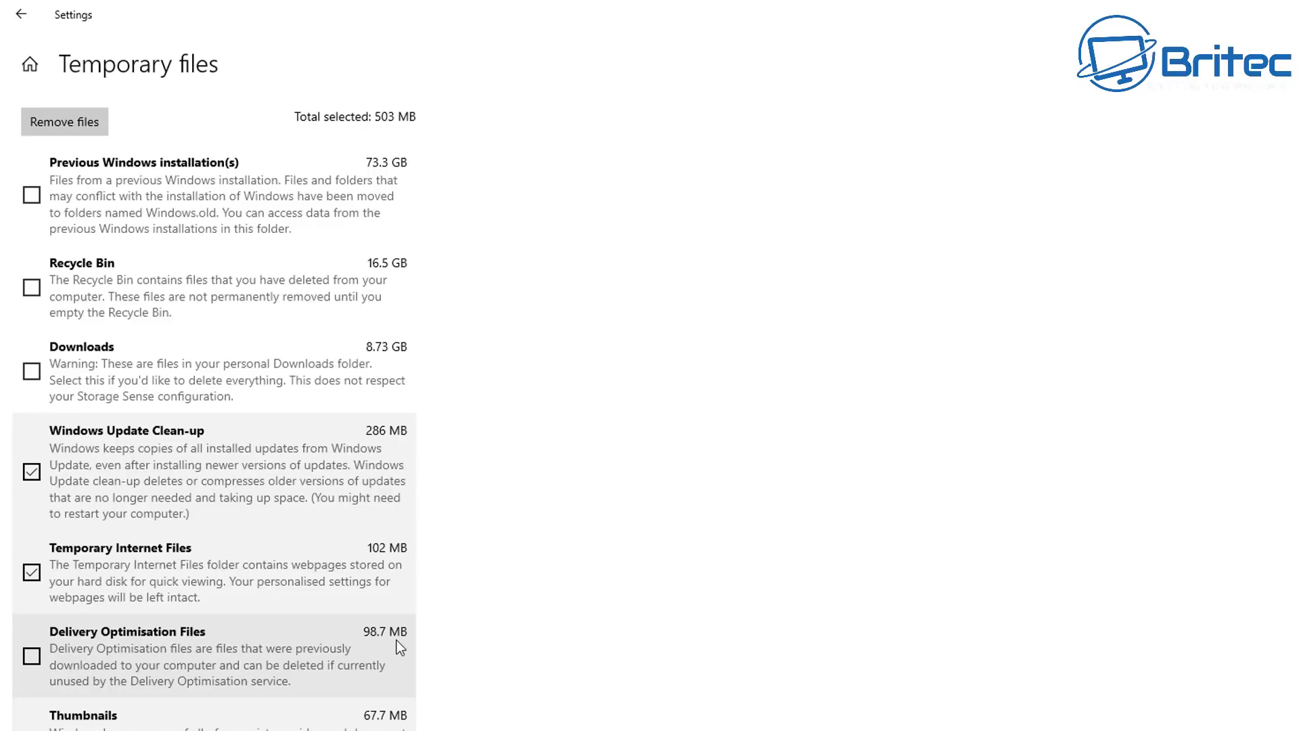
scroll(271, 690, down, 2)
scroll(306, 624, down, 4)
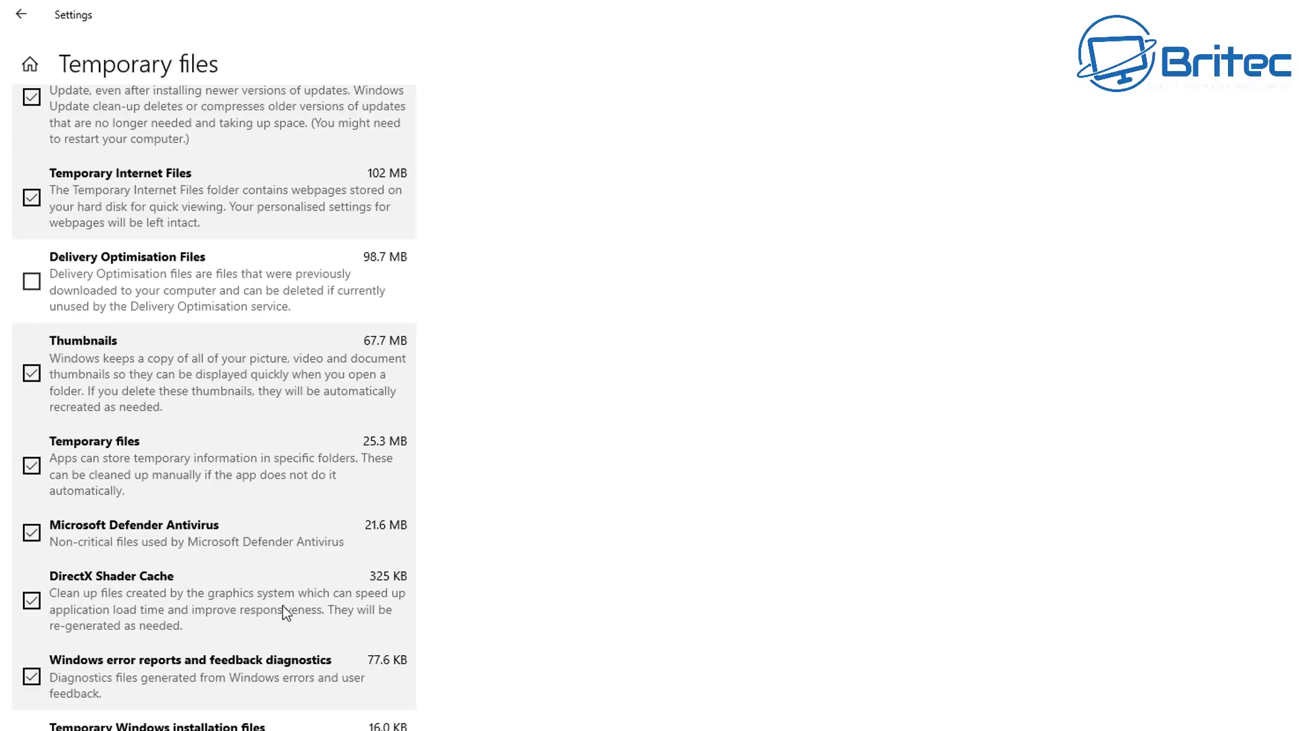
scroll(272, 579, up, 8)
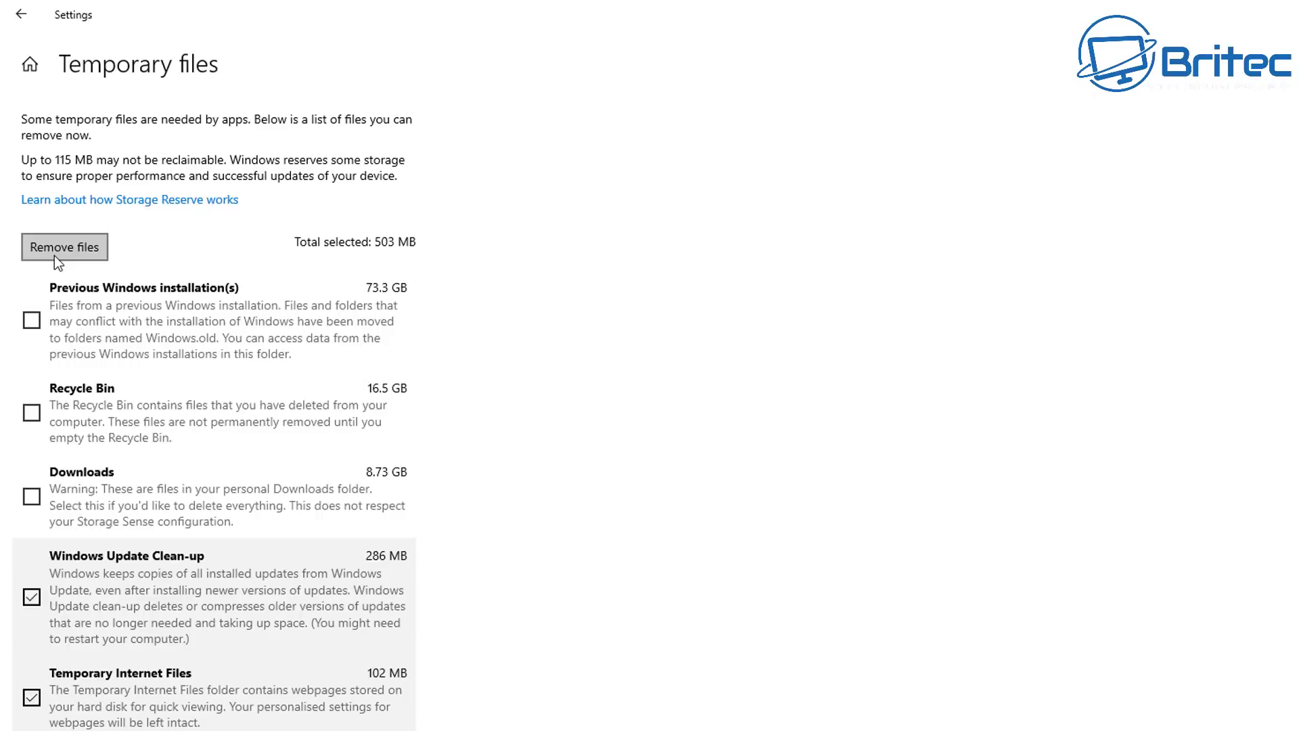
Try selecting Previous Windows installation(s) and Recycle Bin for removal, clearing each again, and return to the Storage overview
click(31, 321)
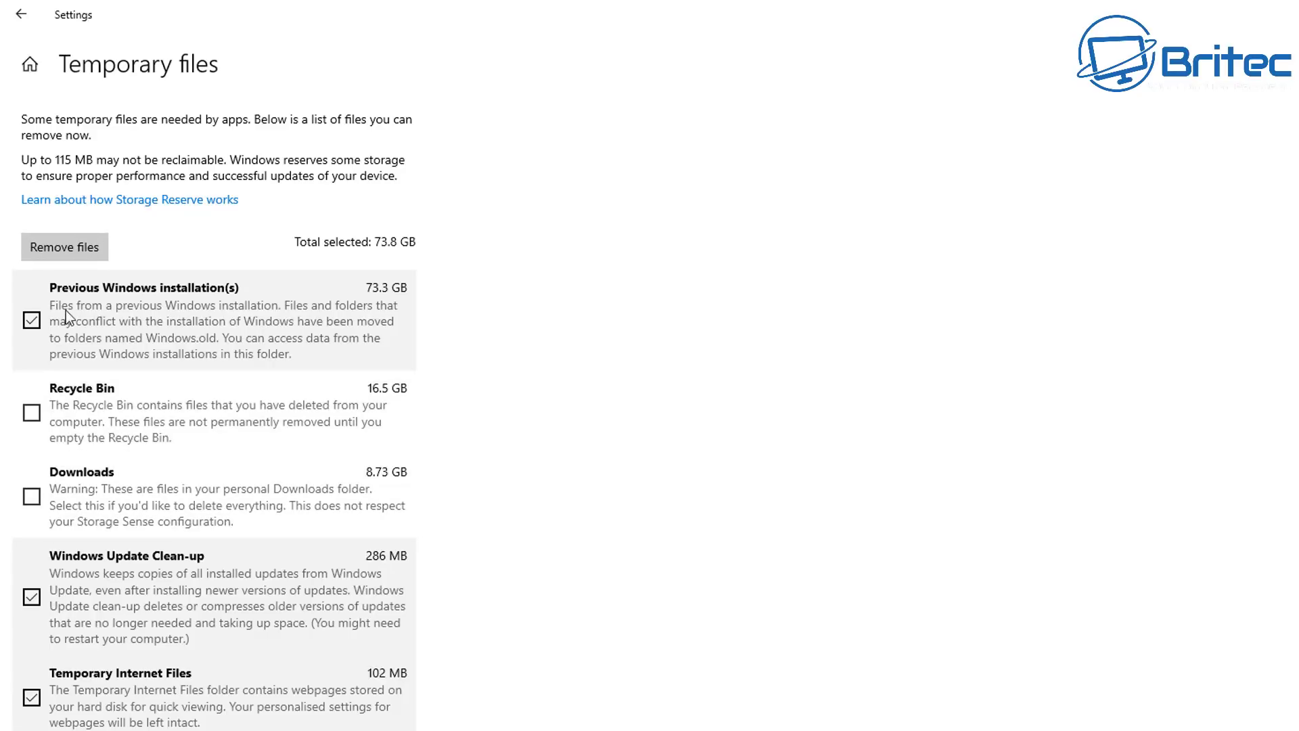
click(31, 321)
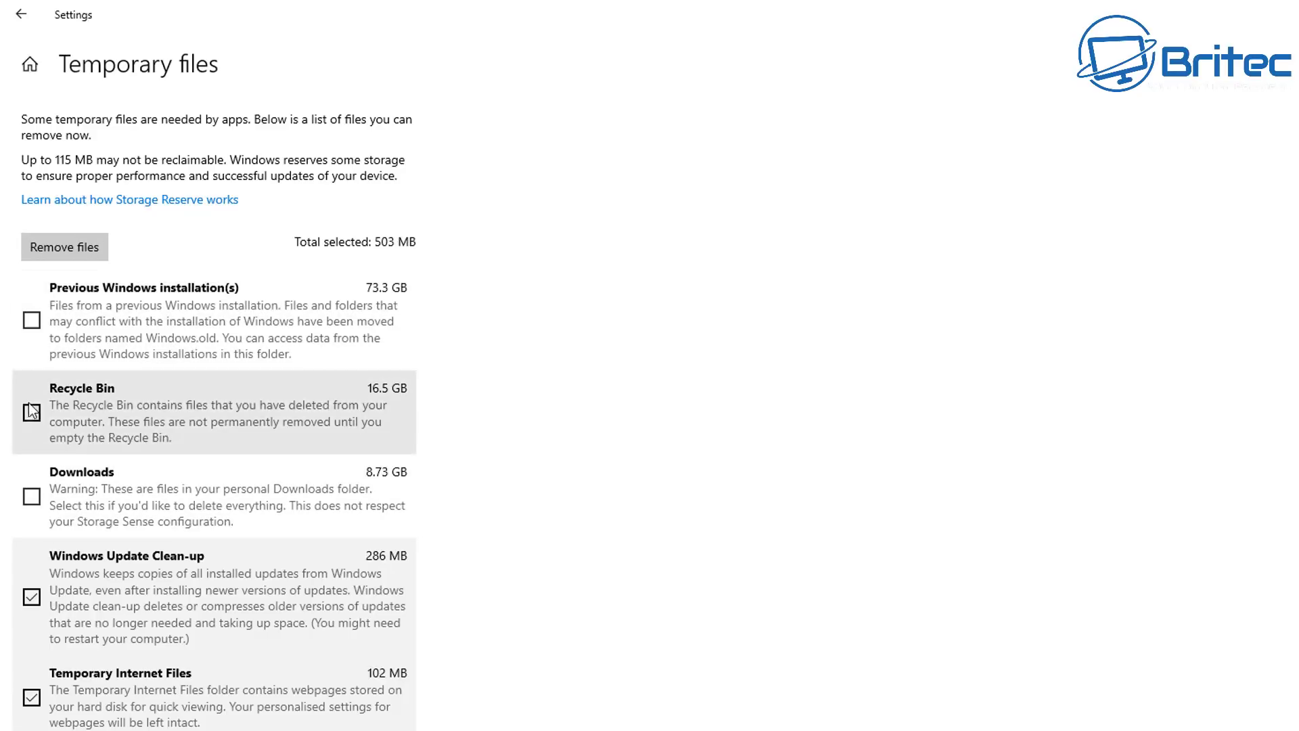
click(34, 413)
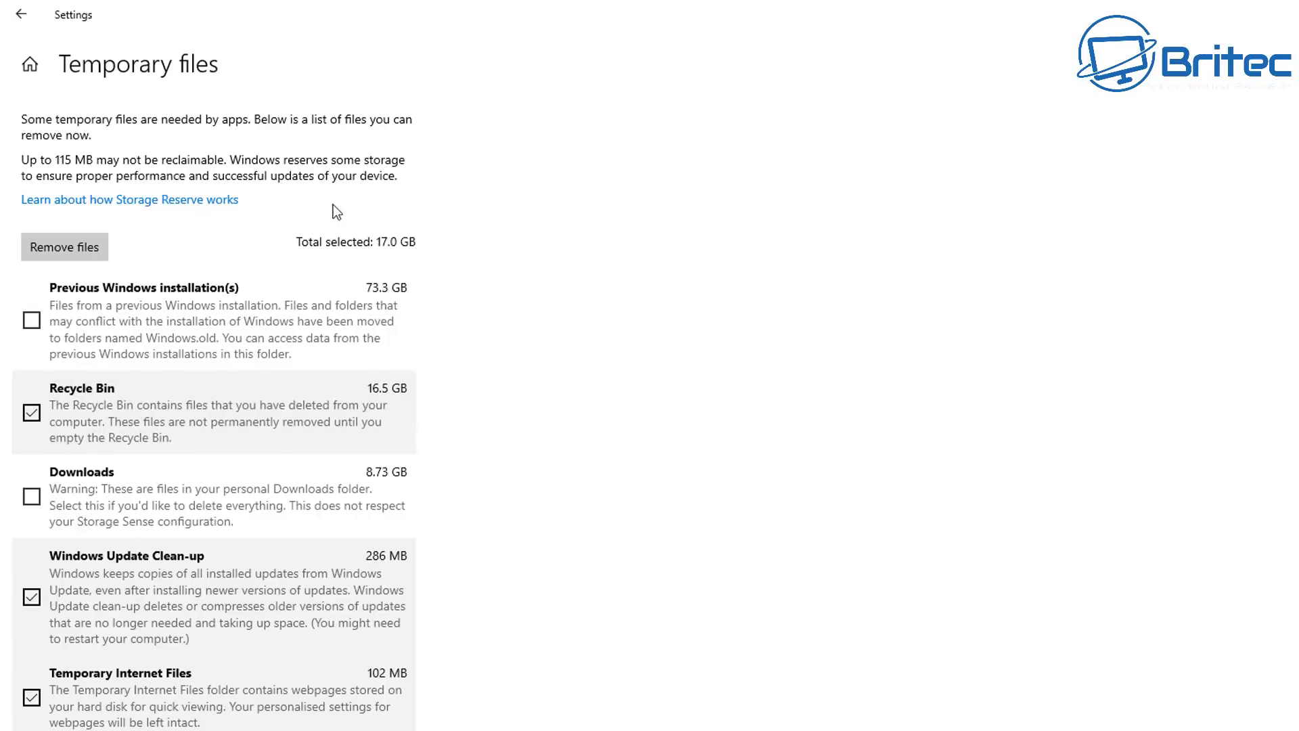
click(33, 413)
click(19, 15)
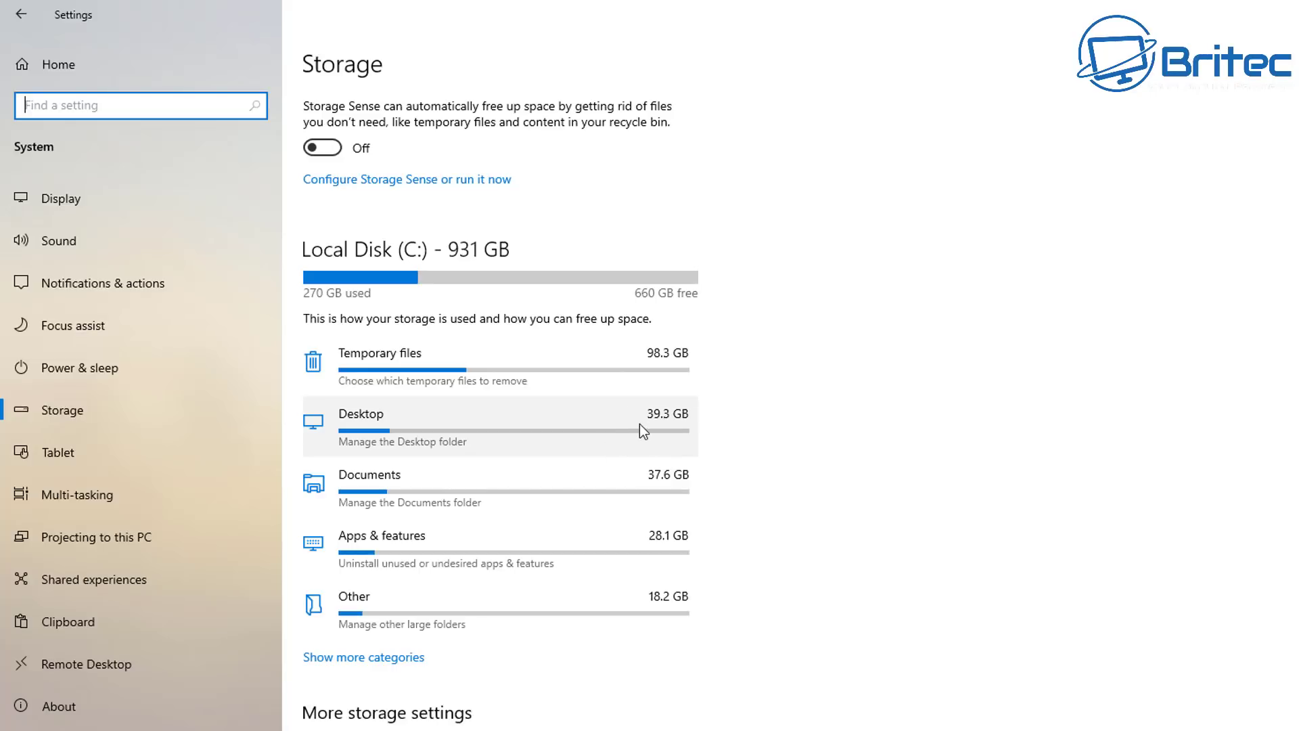
Uninstall Feedback Hub from the Apps & features list of Local Disk (C:)
mouse_move(667, 425)
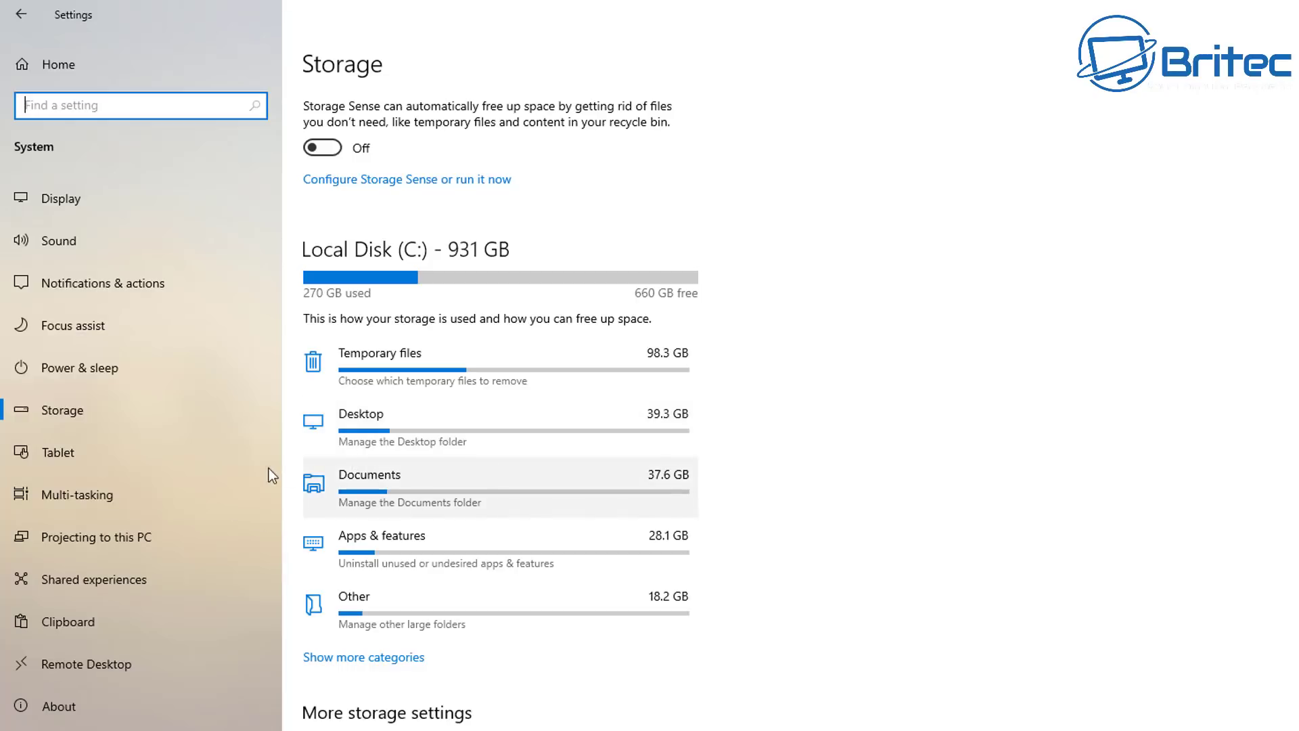
click(484, 547)
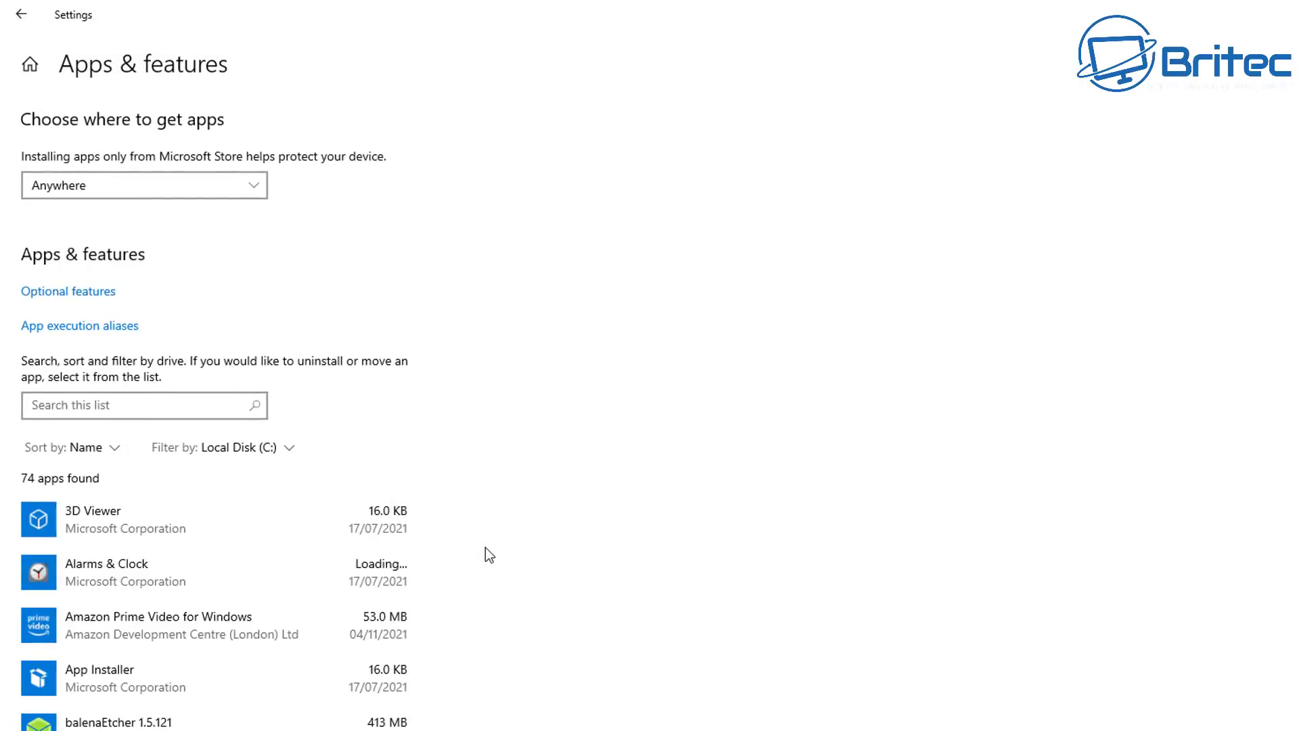
scroll(342, 642, down, 5)
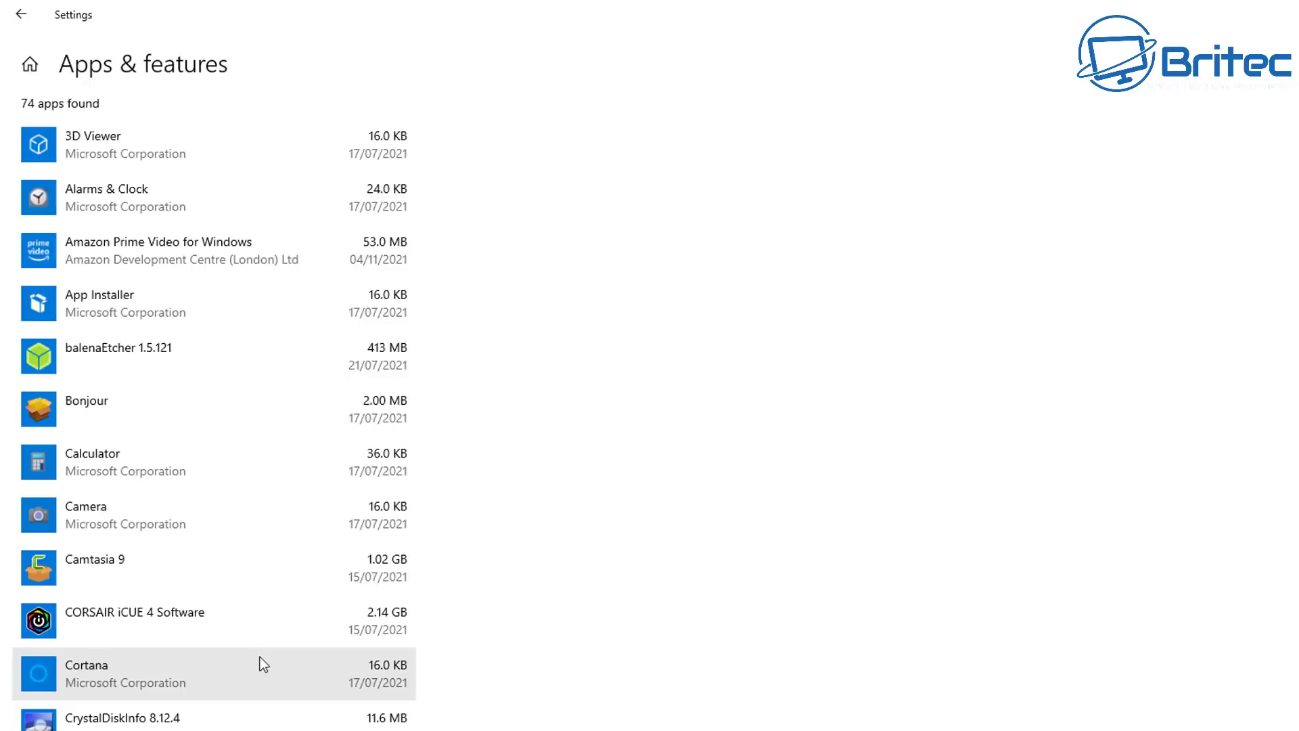
scroll(261, 659, down, 2)
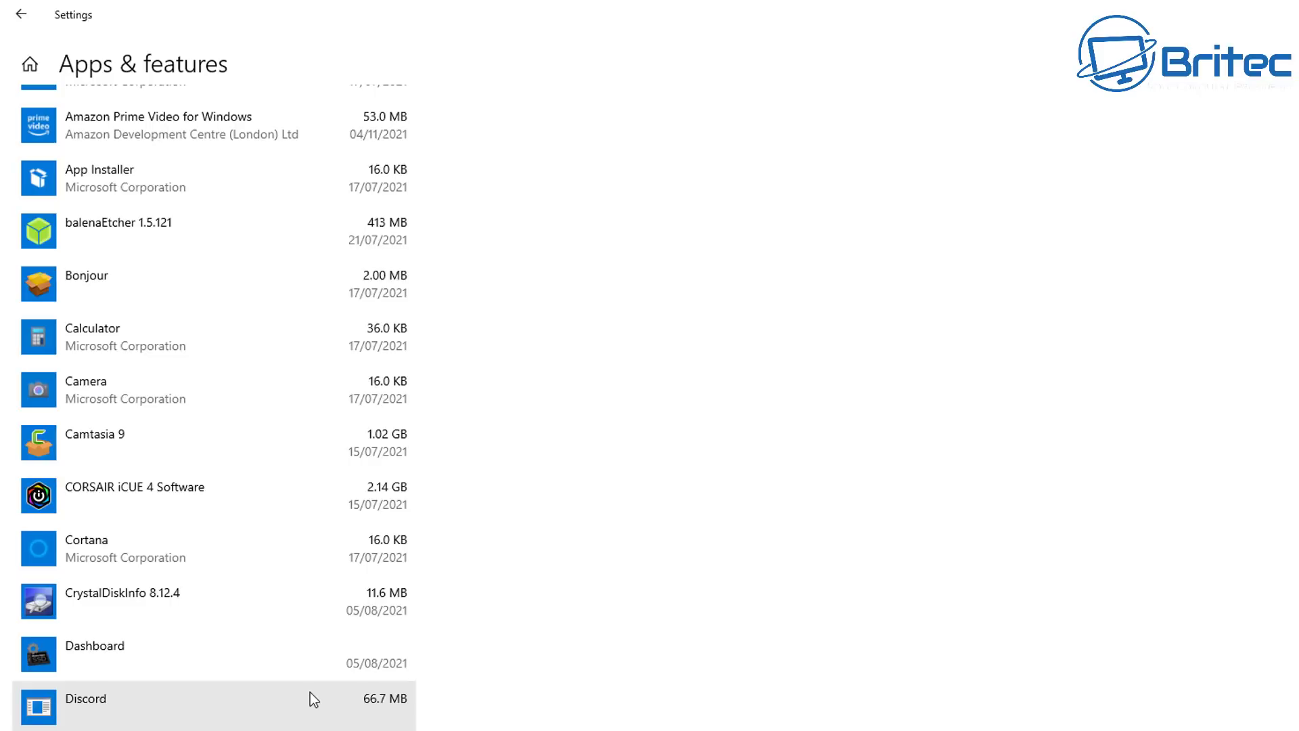
scroll(310, 699, down, 3)
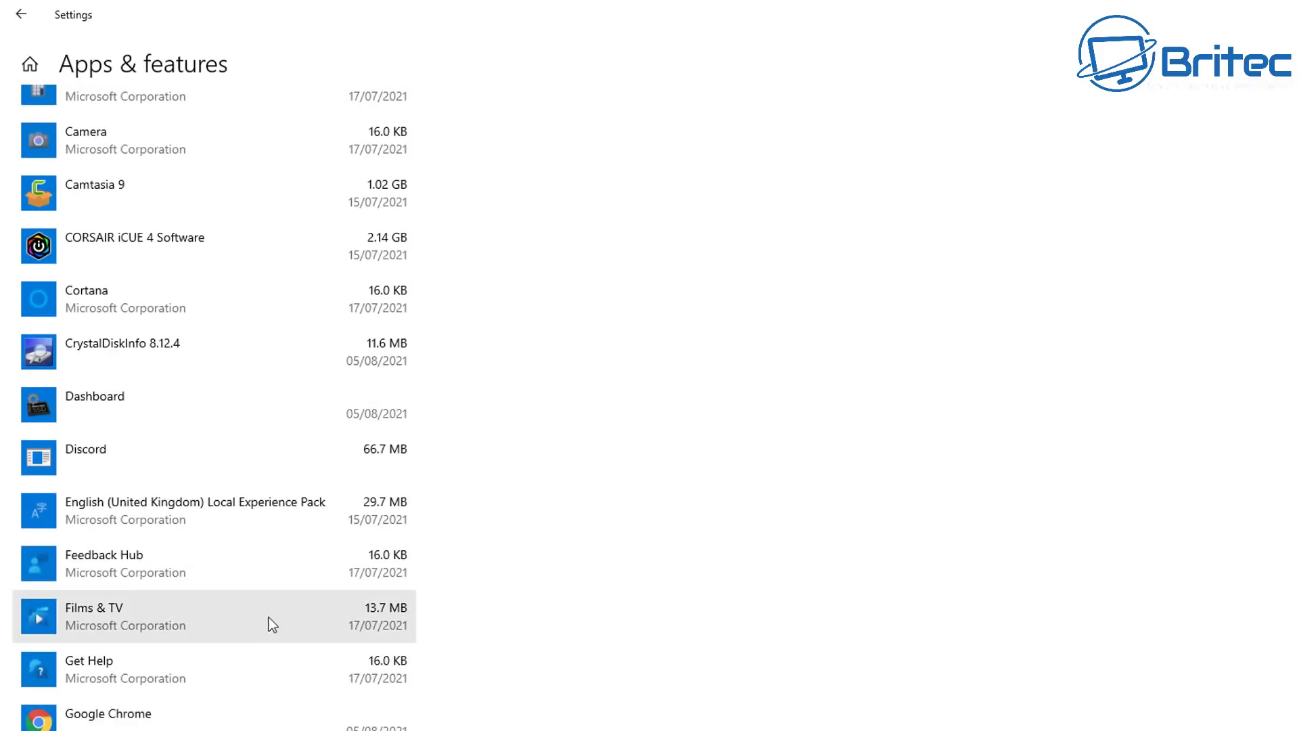
click(246, 574)
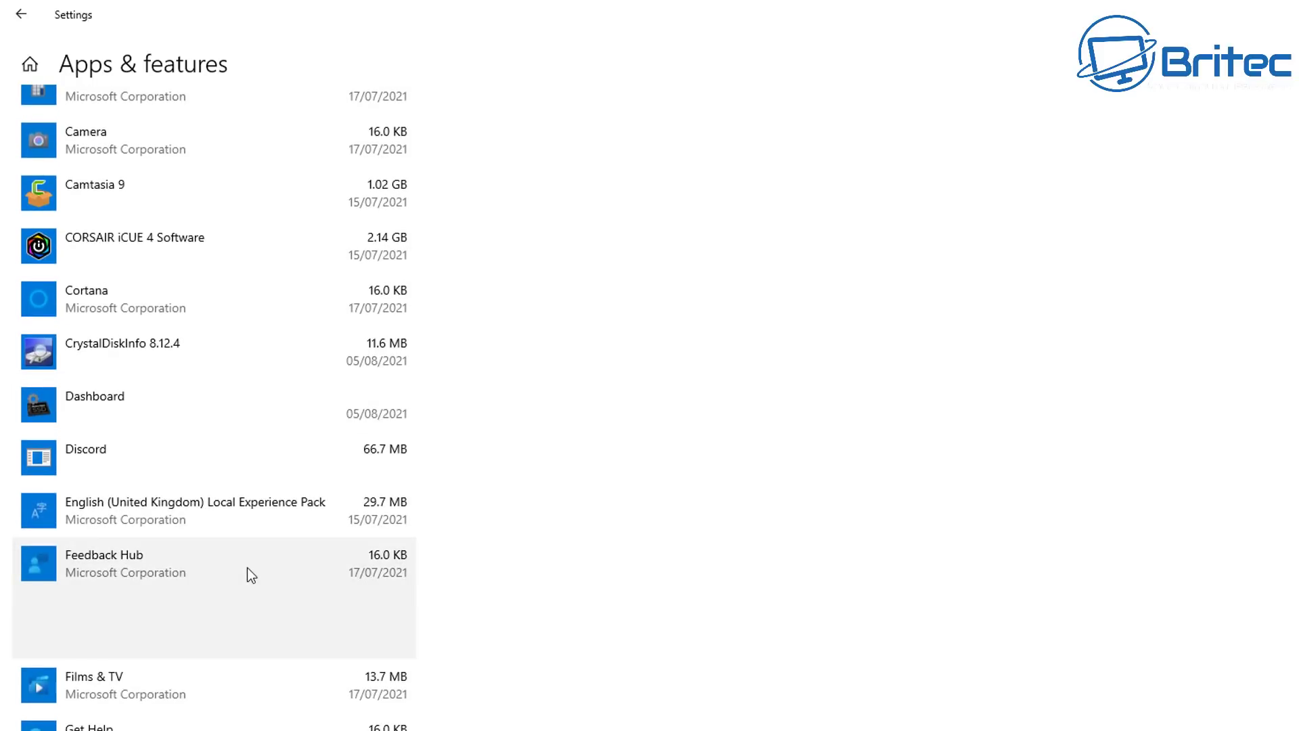
click(388, 640)
click(446, 593)
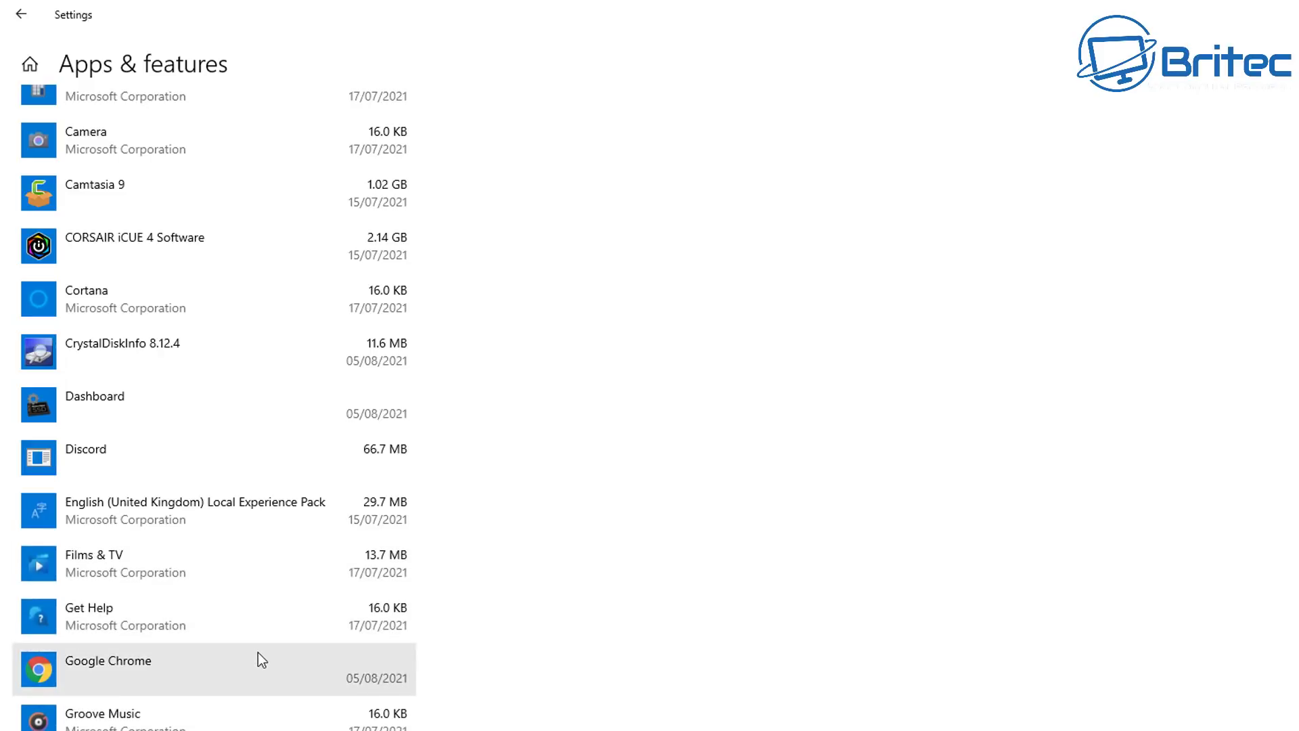
Look over the remaining installed apps and review the large folders in the Other storage category
scroll(257, 652, down, 3)
scroll(254, 651, down, 2)
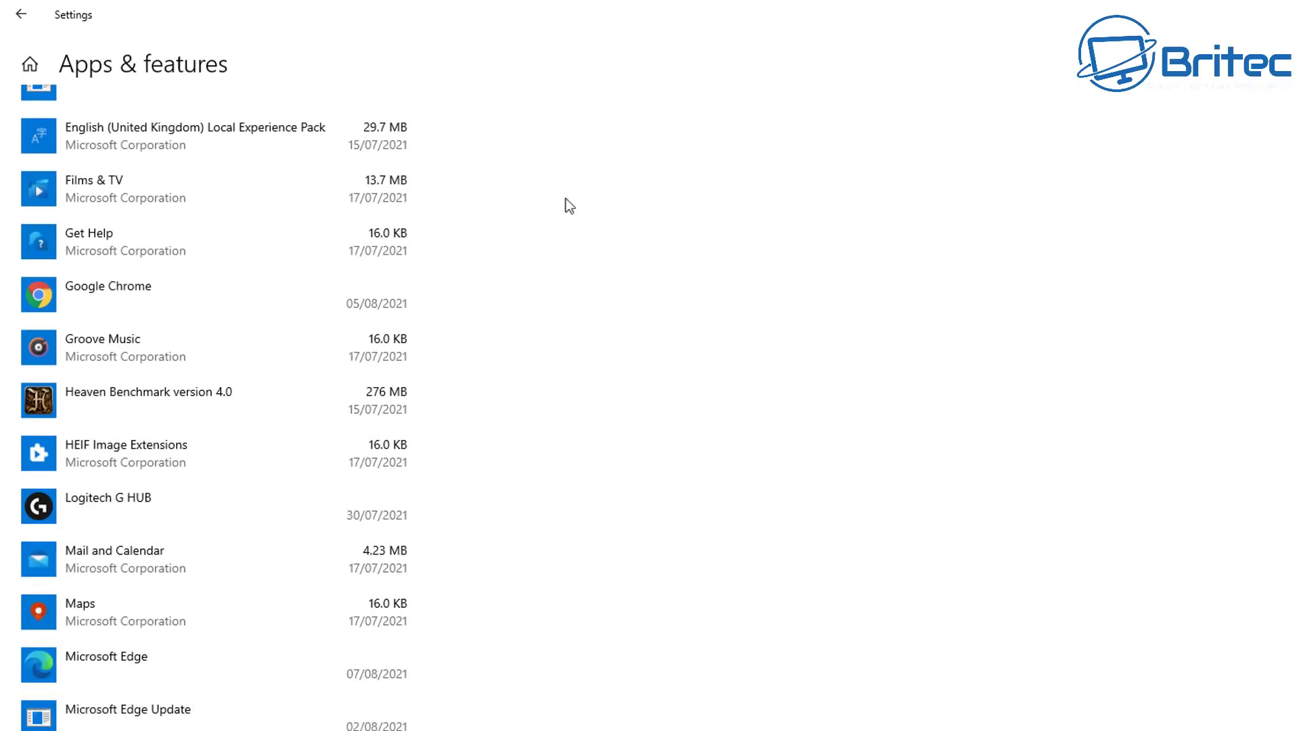
click(21, 14)
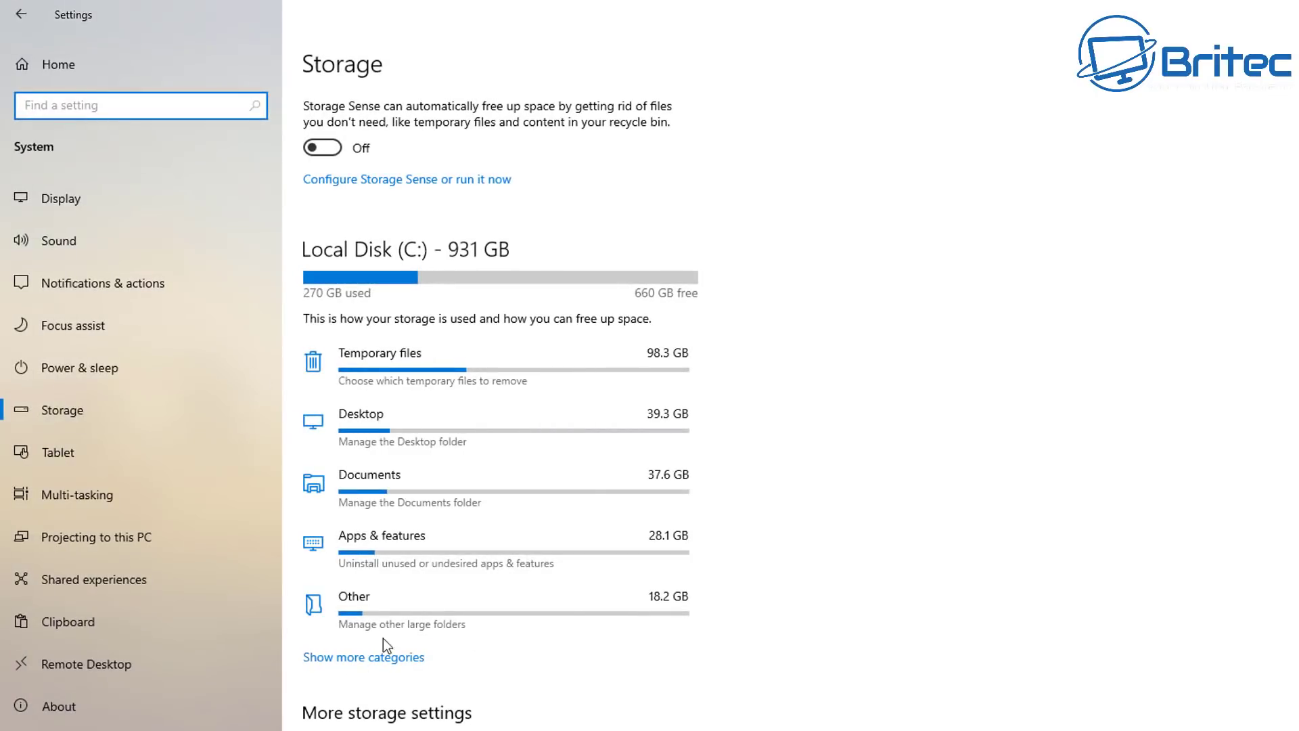
click(548, 612)
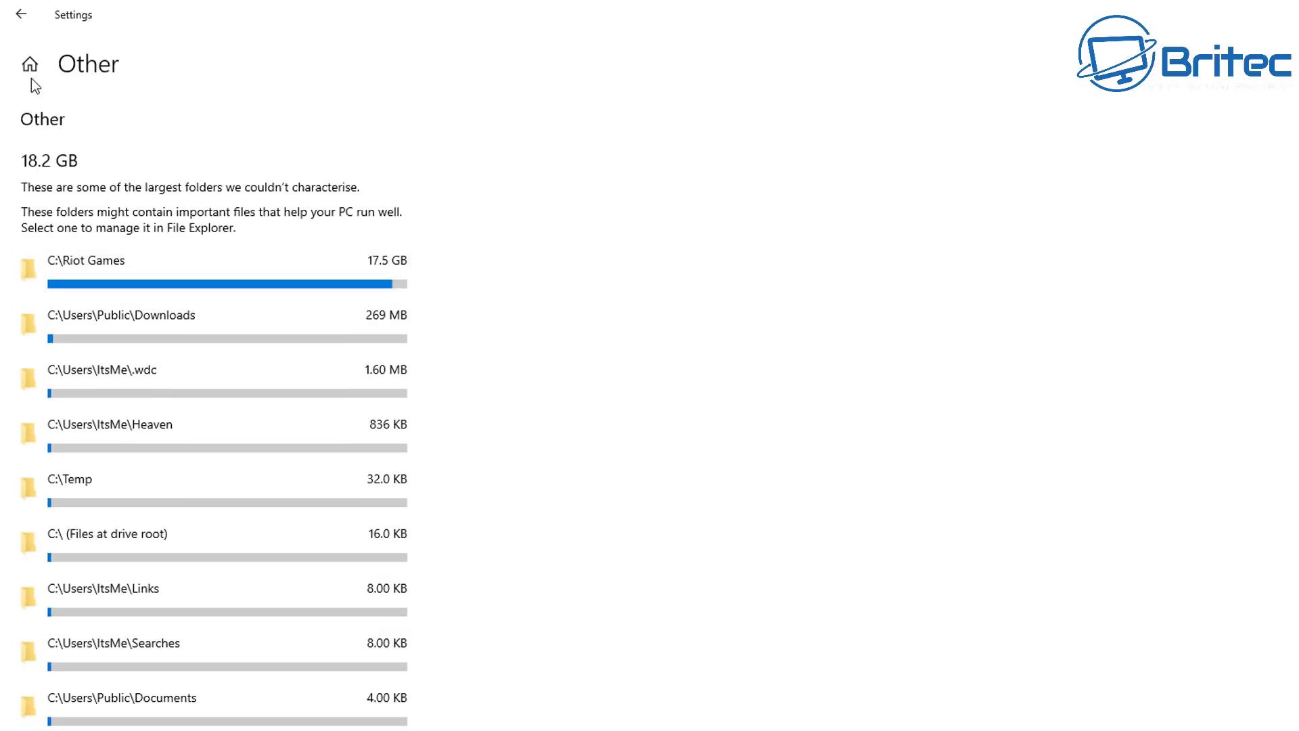
click(19, 18)
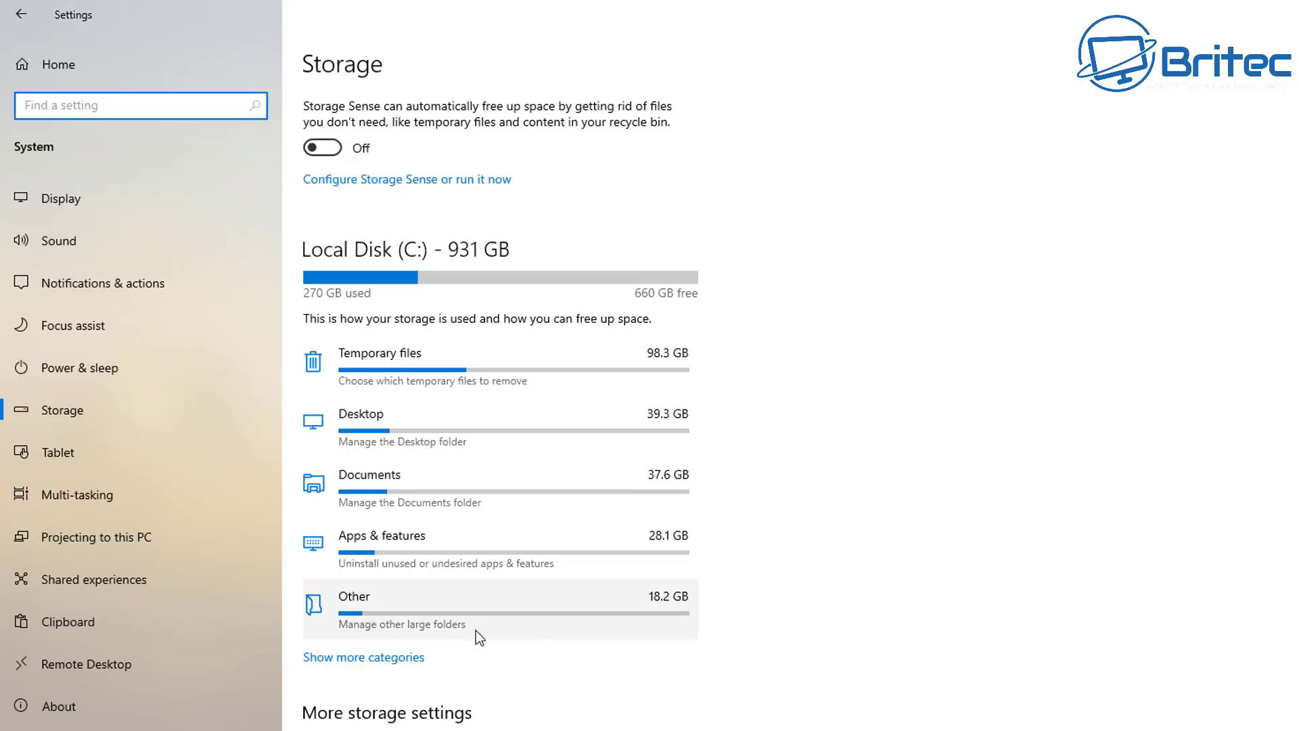
Show more storage categories for Local Disk (C:) and look through the full list
click(366, 658)
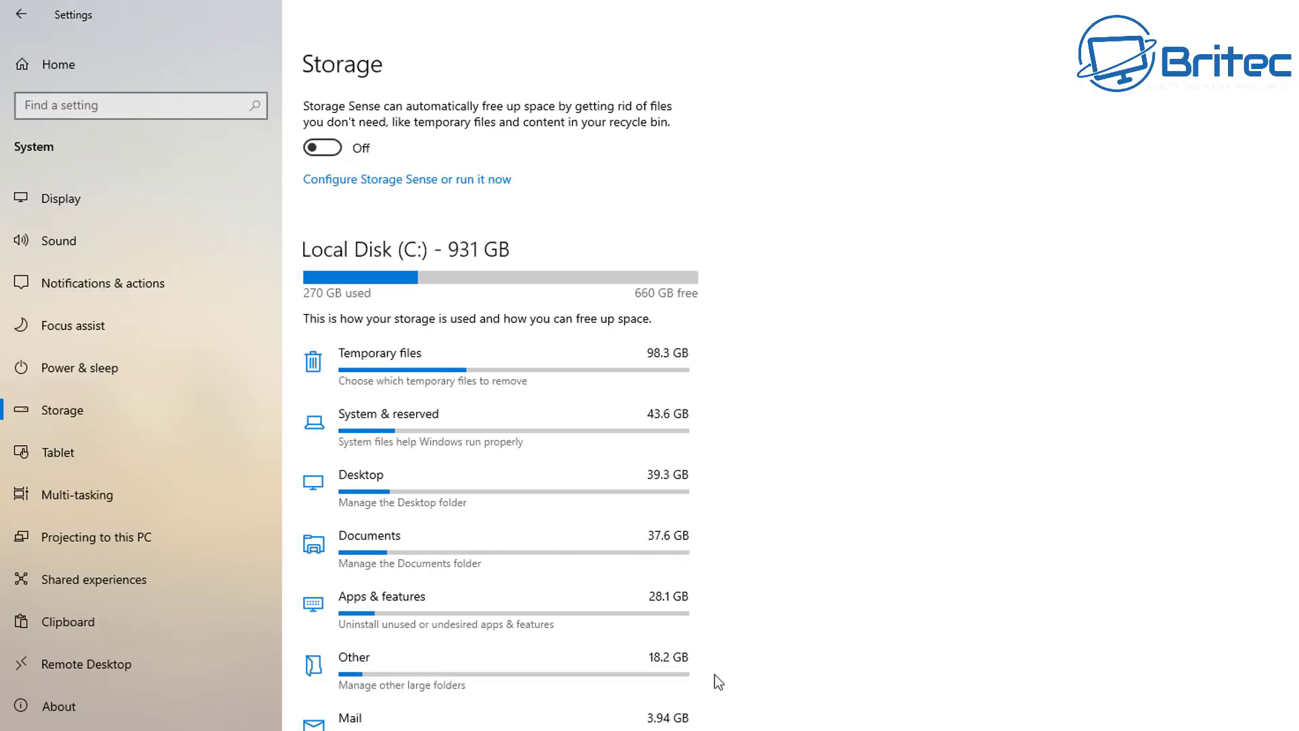
scroll(623, 653, down, 3)
scroll(448, 328, down, 5)
scroll(436, 620, up, 1)
scroll(436, 620, up, 5)
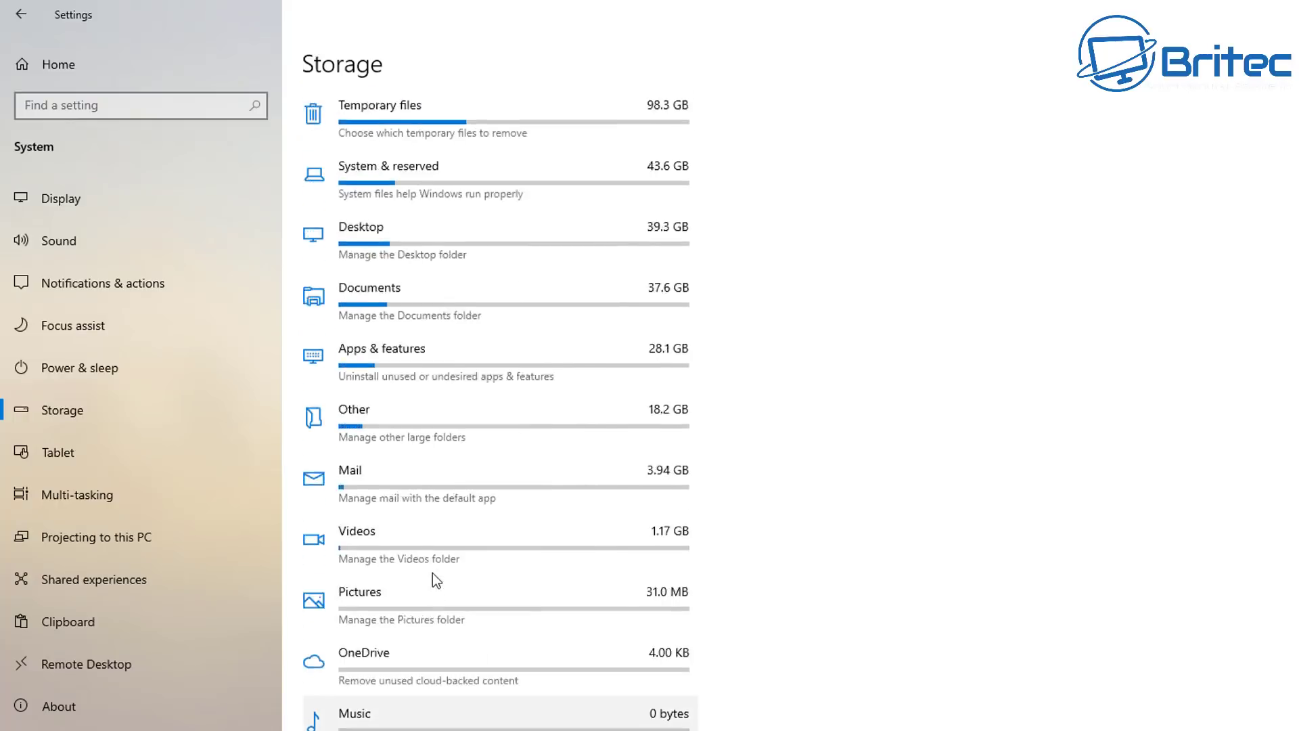
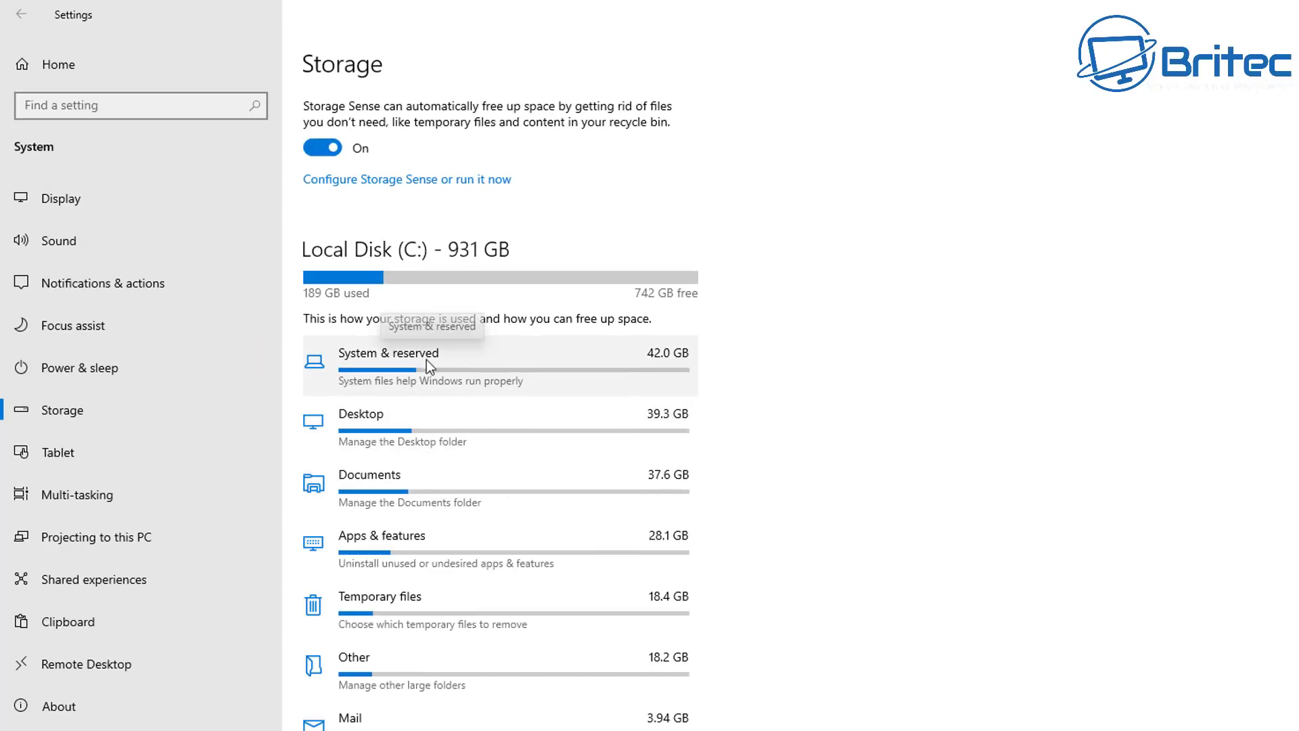
Open the System & reserved category and examine the space used by virtual memory, the hibernation file and system restore
click(677, 363)
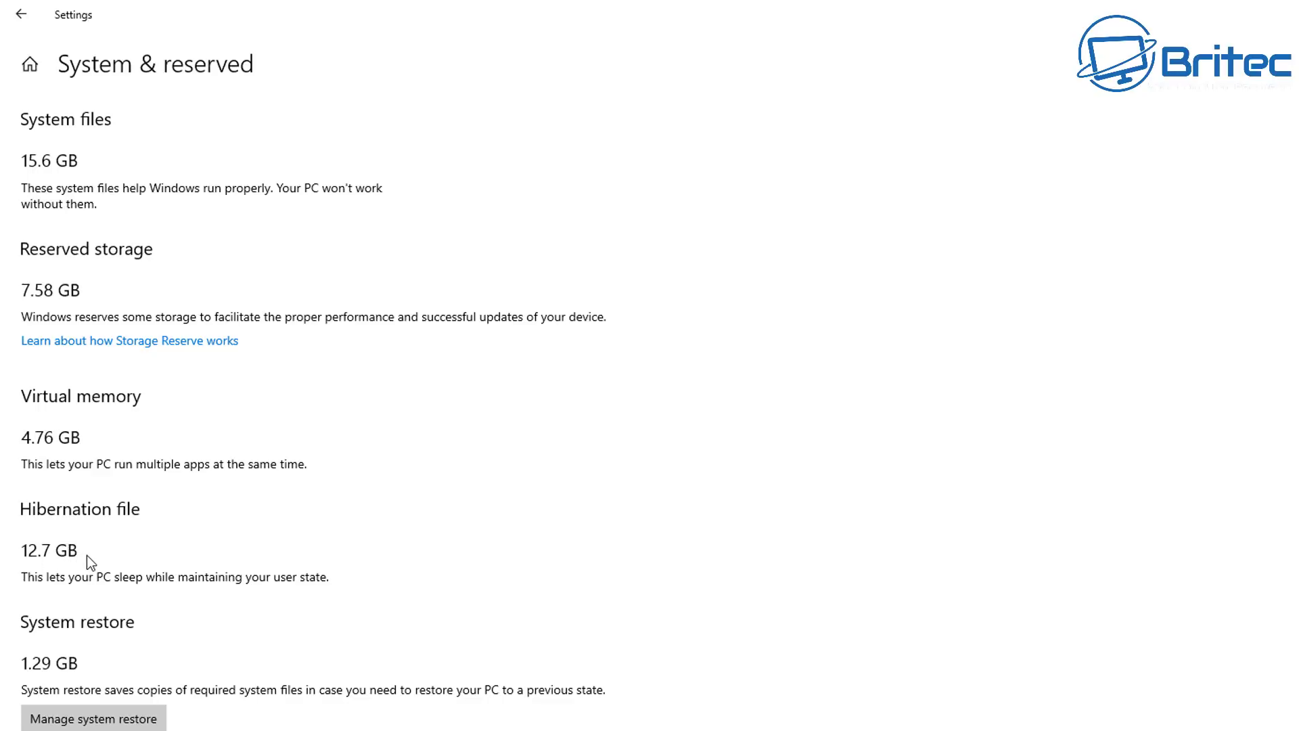
scroll(152, 649, down, 1)
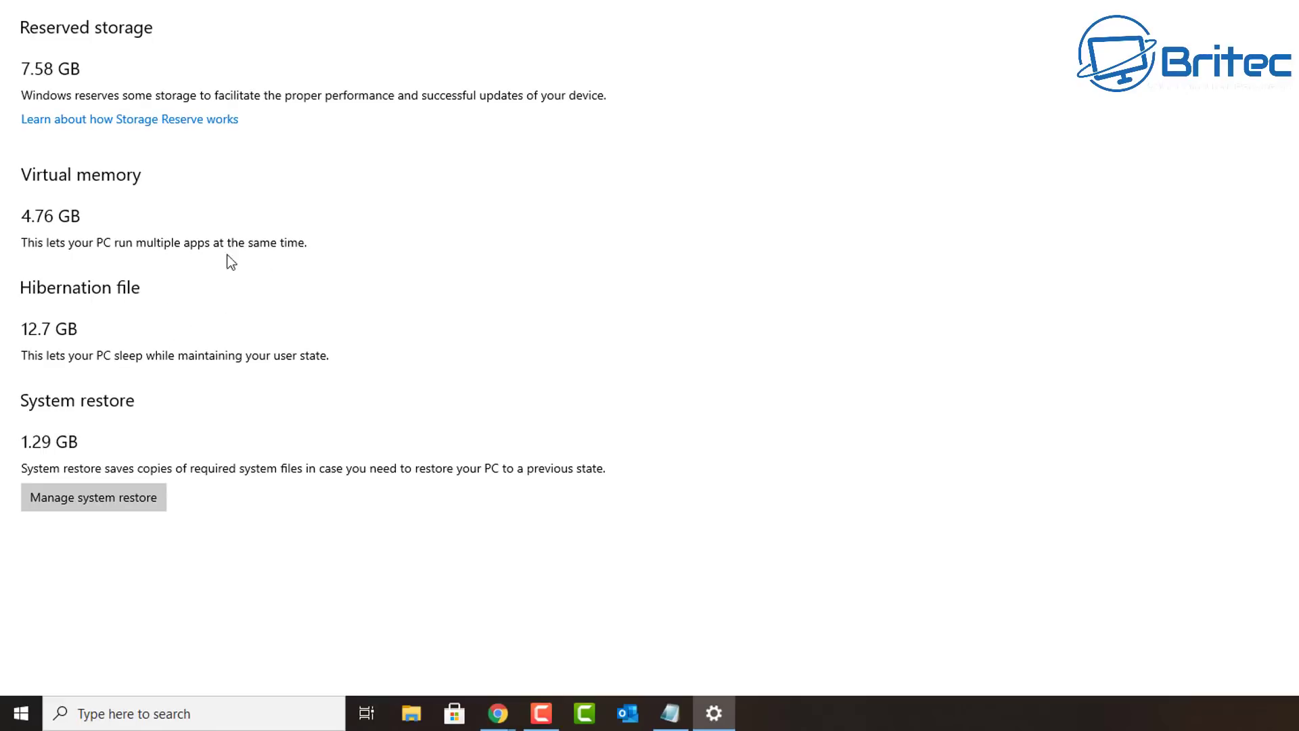
Turn off hibernation by running powercfg.exe /hibernate off in an administrator Command Prompt, and close the prompt
click(100, 714)
text(cmd)
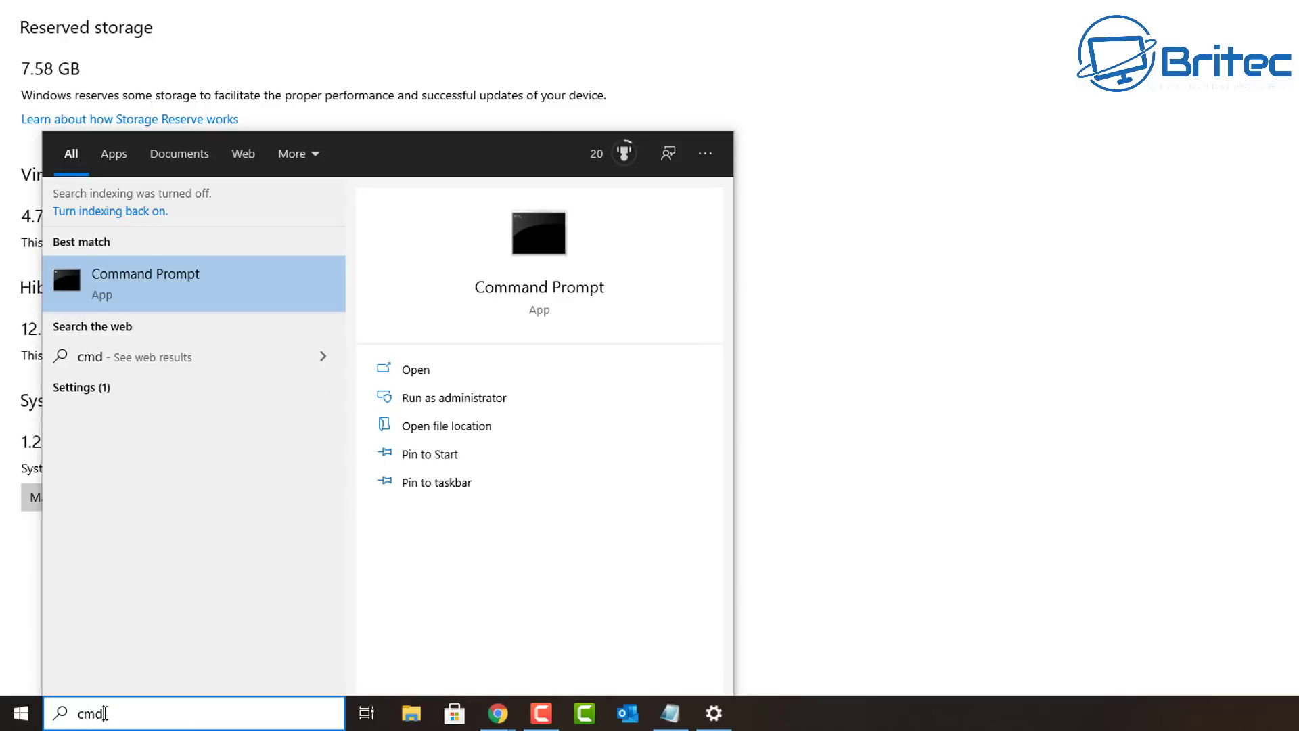
click(473, 399)
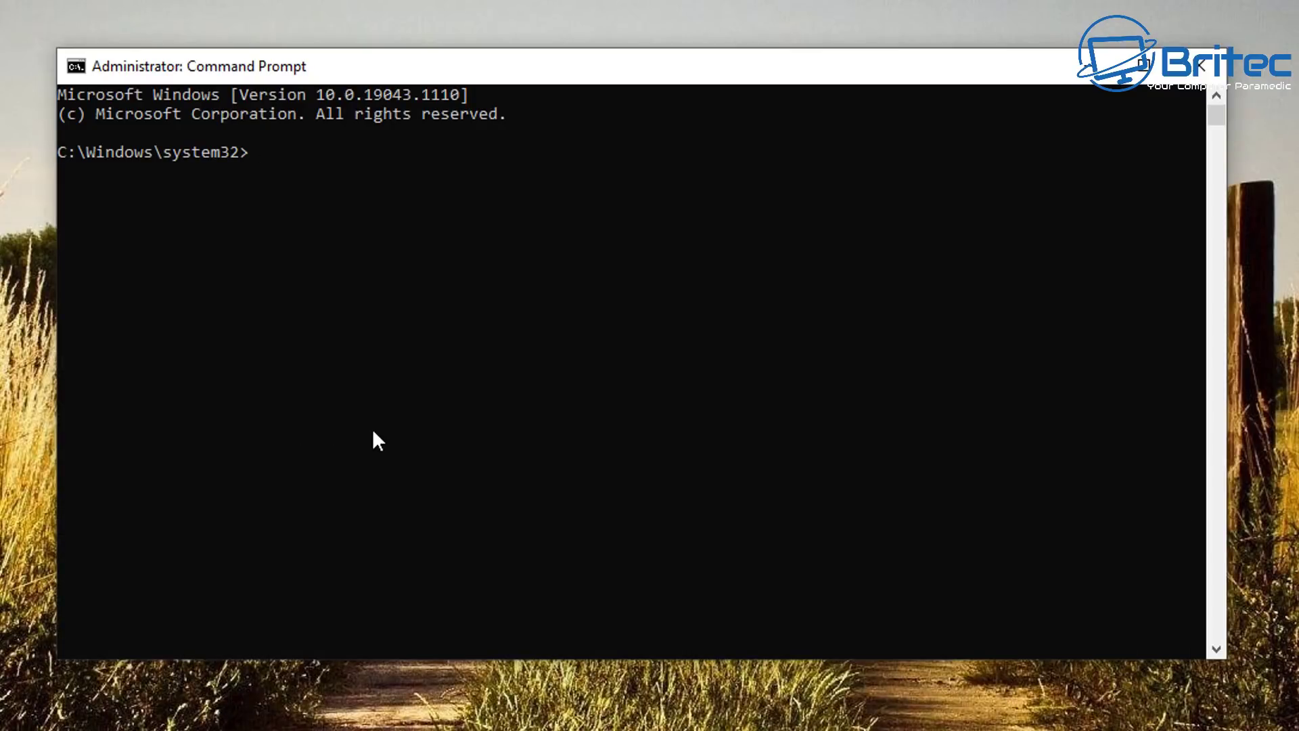
text(powercfg.exe)
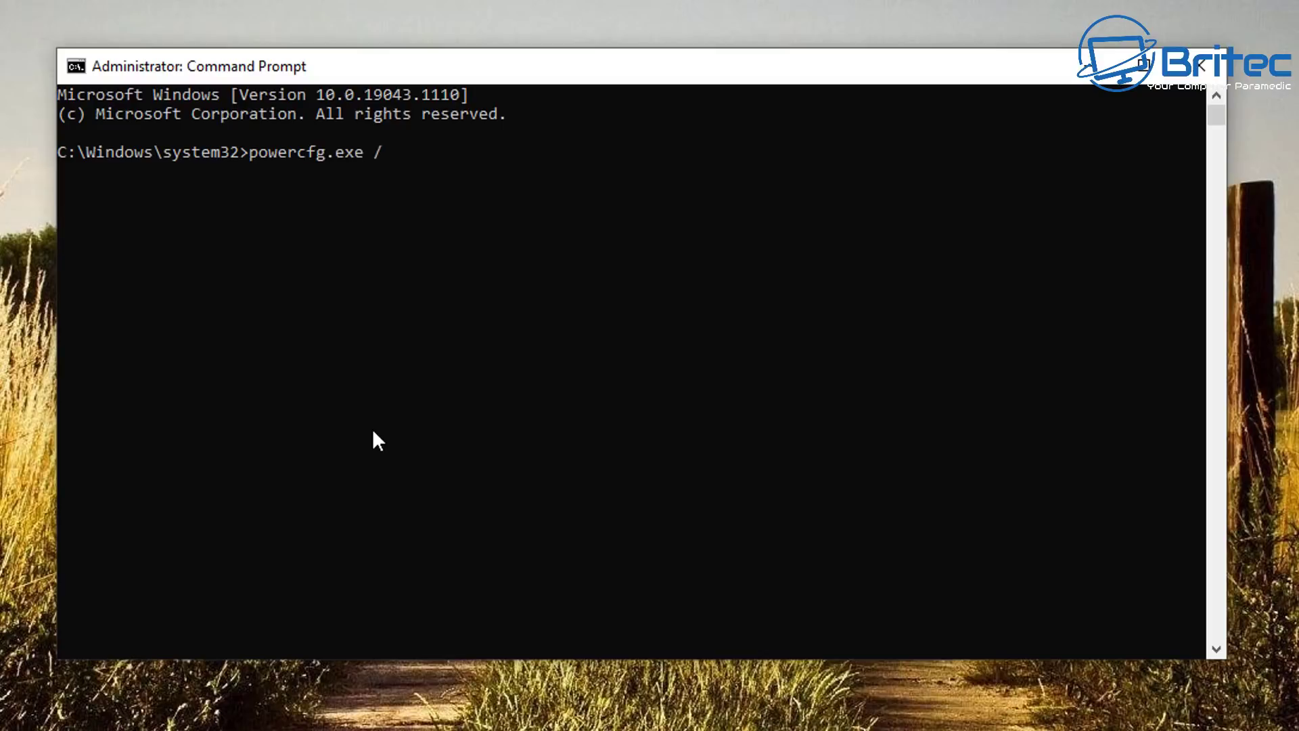
text(/hibernate off)
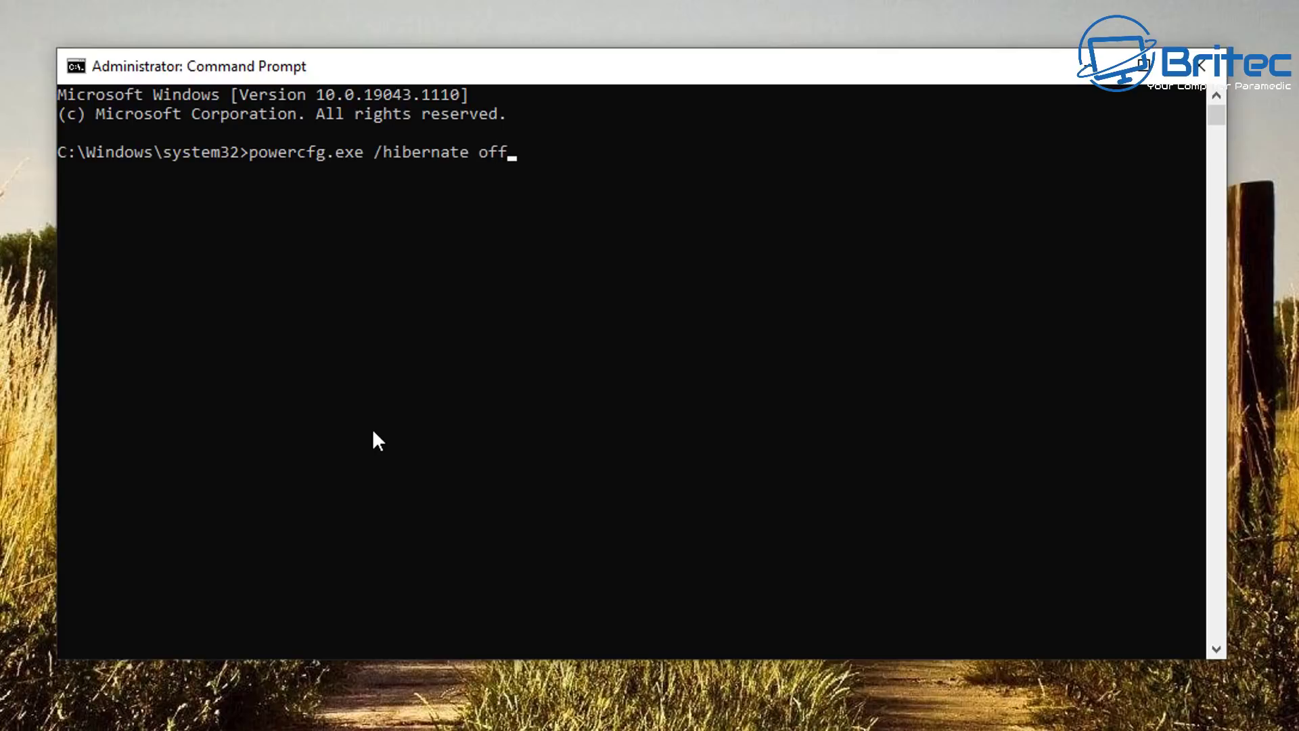
key(Return)
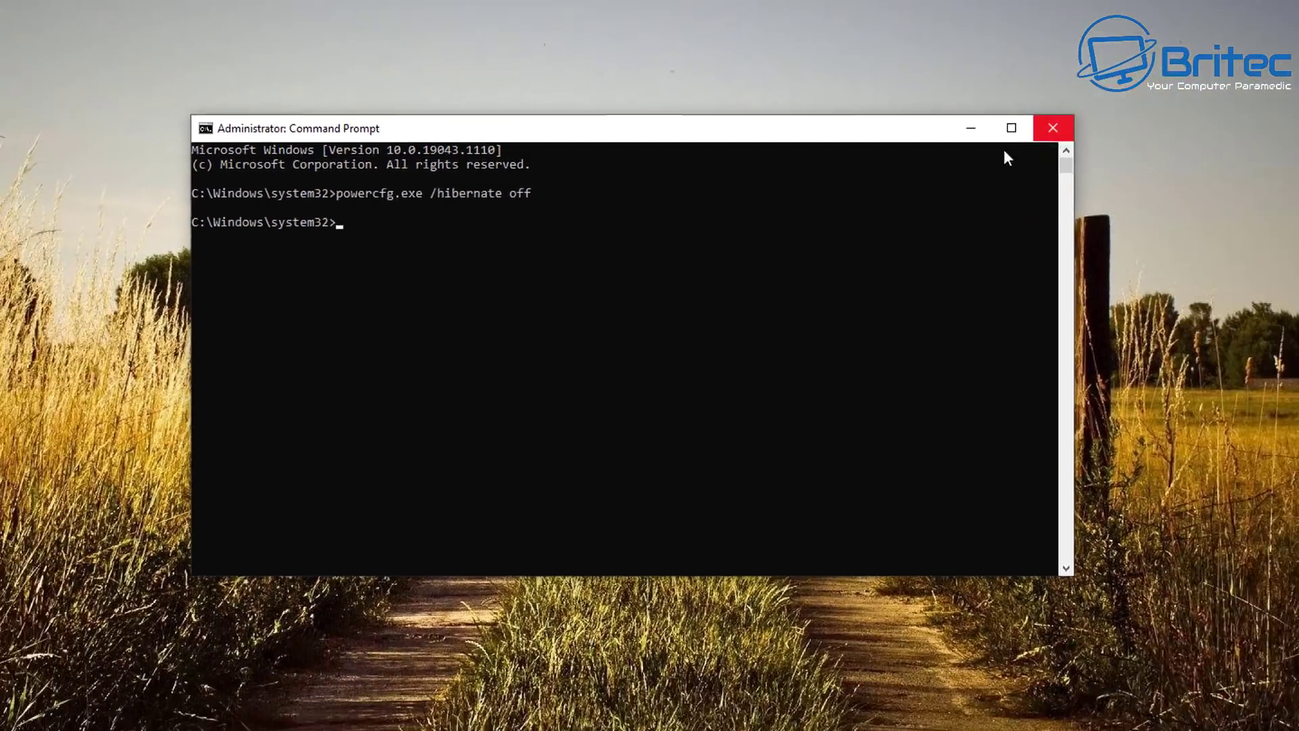
click(1201, 67)
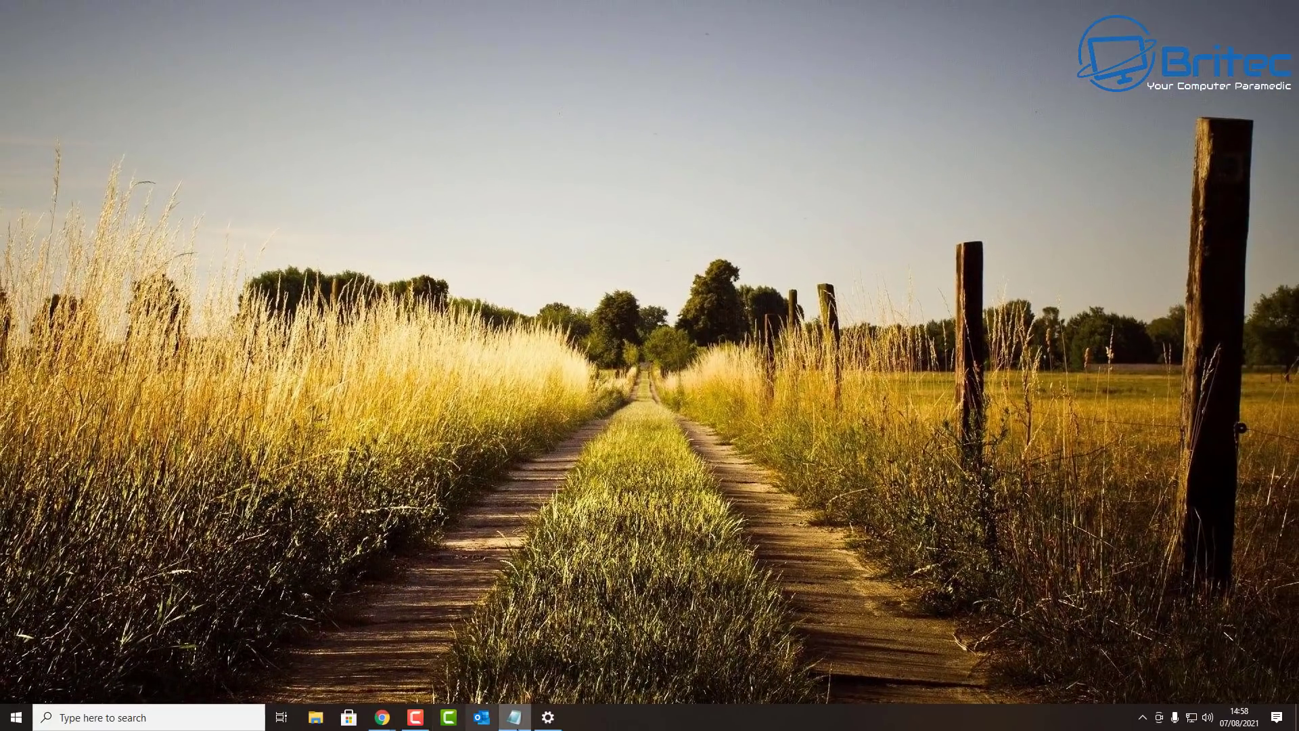
Open system restore management from the System & reserved settings and disable system protection for Local Disk (C:)
click(549, 717)
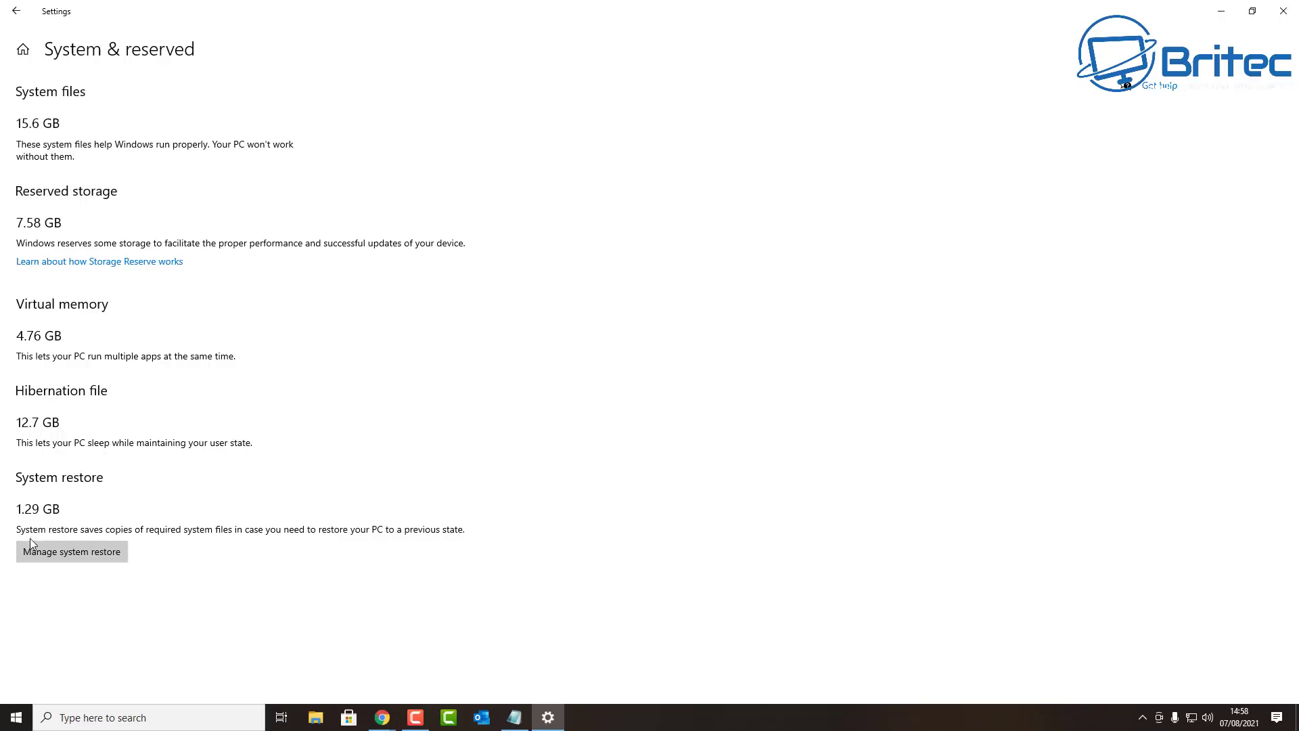
click(70, 550)
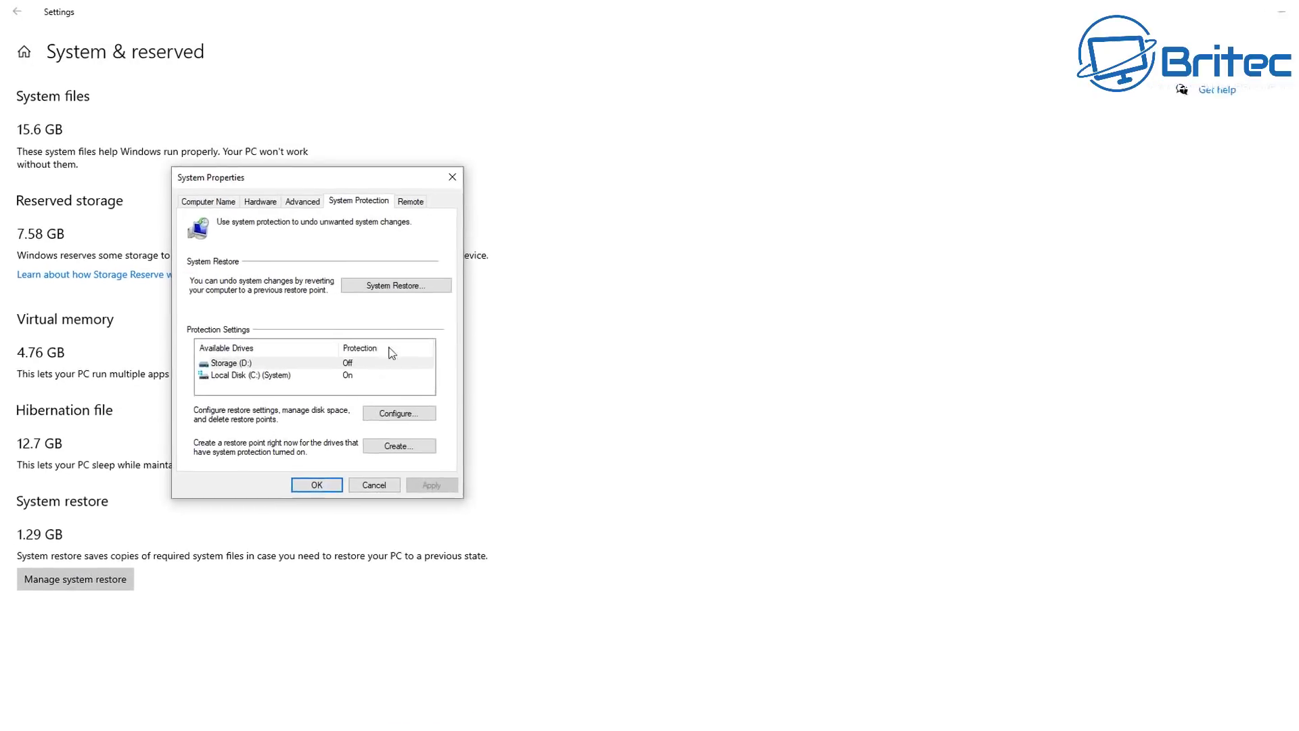
click(275, 376)
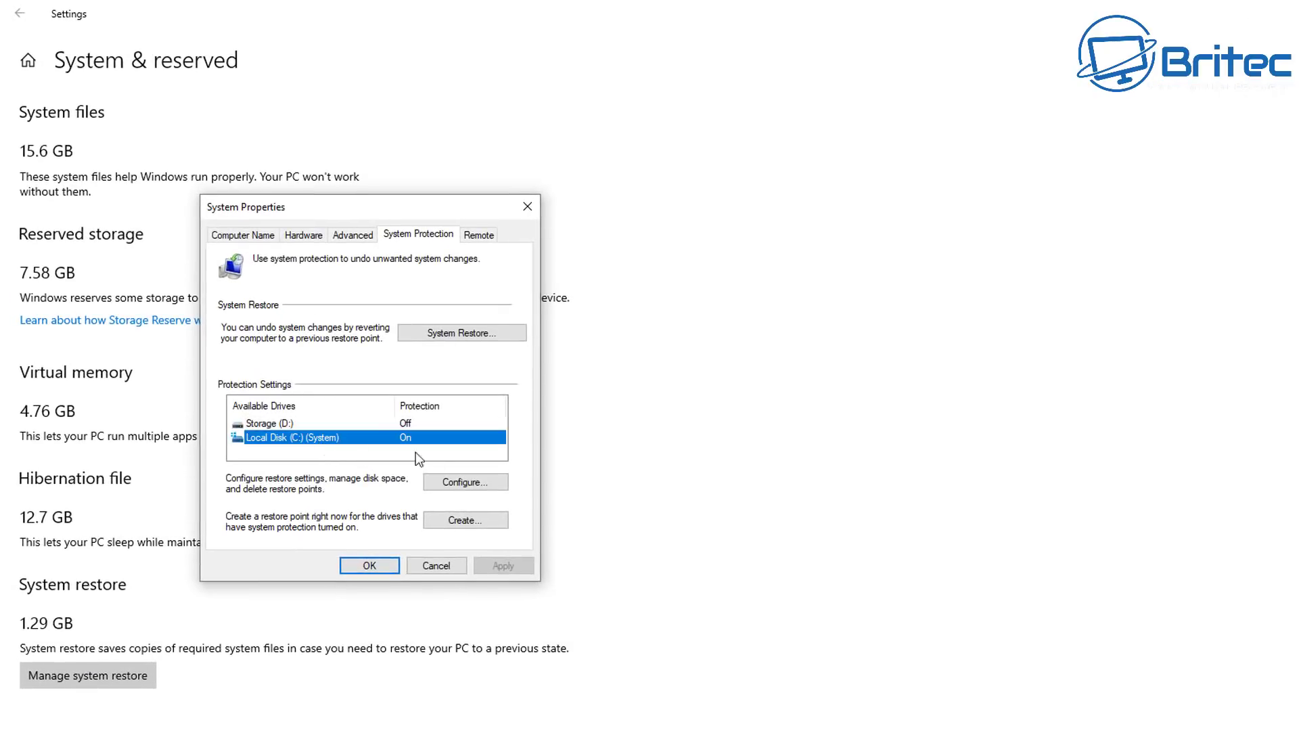
click(466, 482)
key(Down)
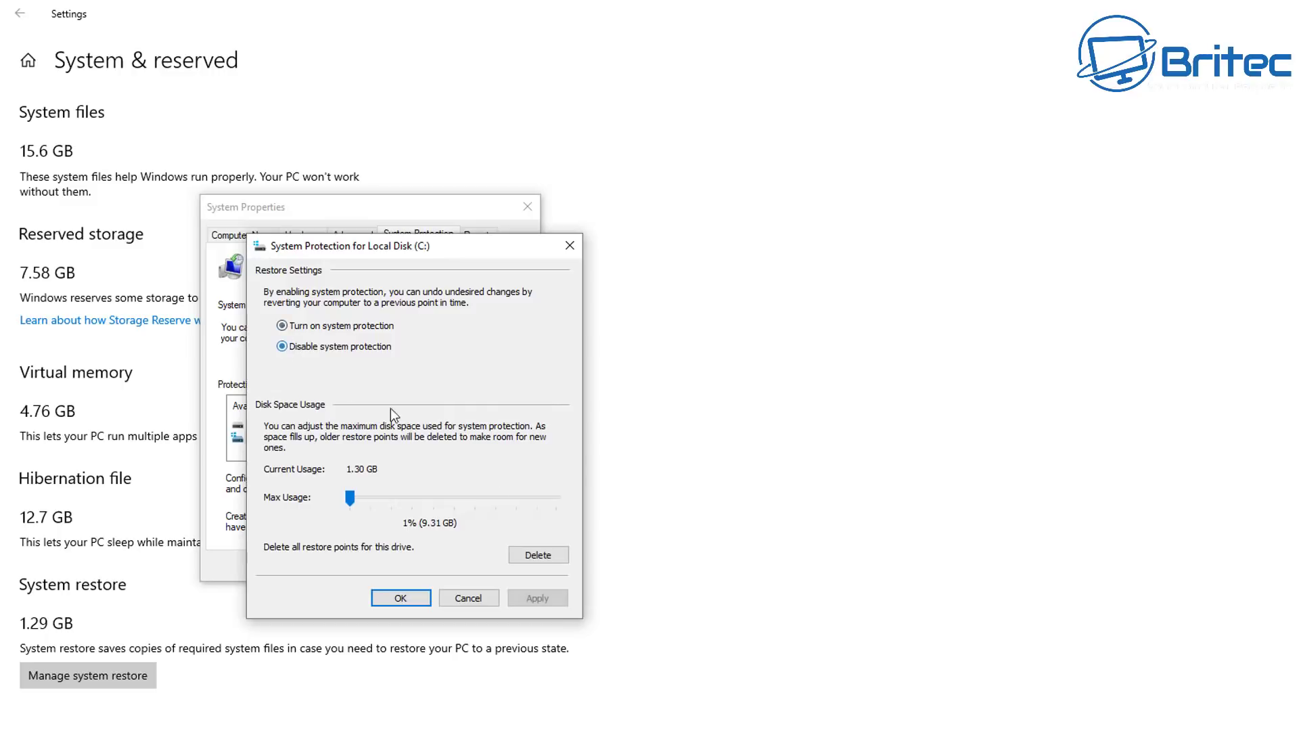
click(533, 597)
click(456, 472)
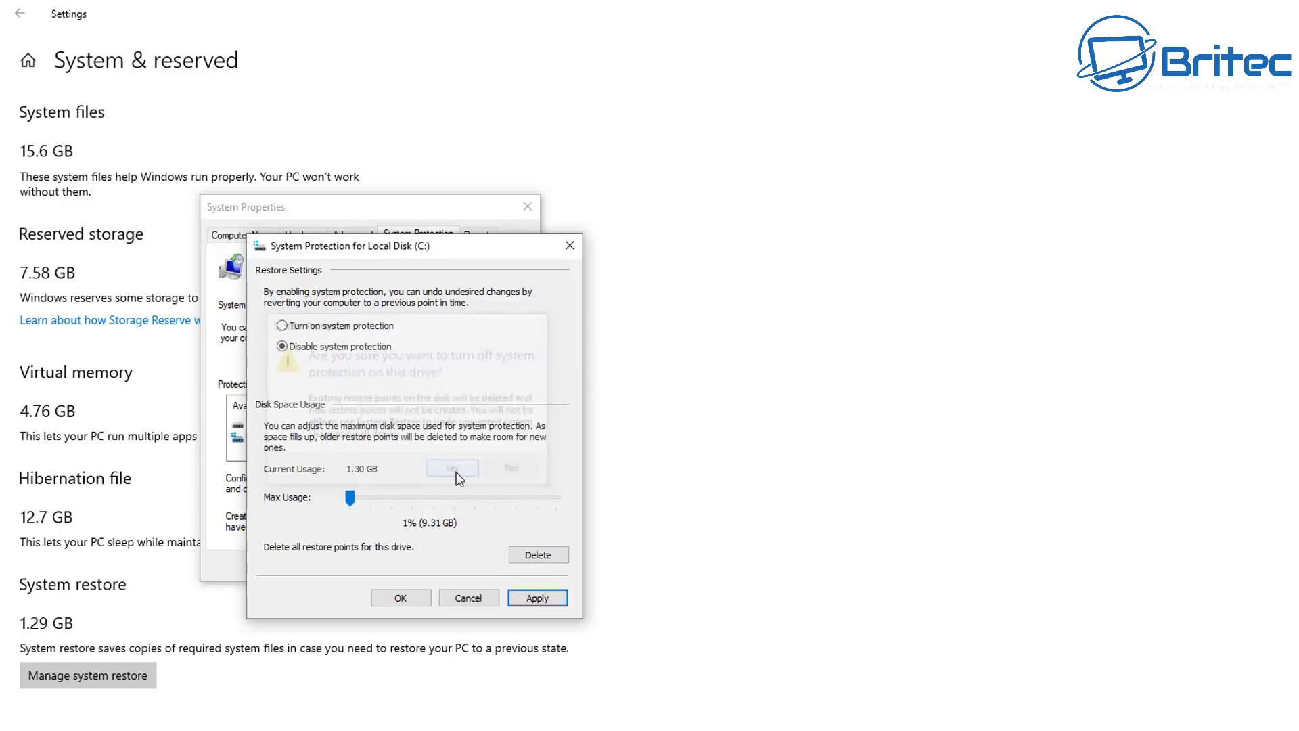
Delete all restore points for Local Disk (C:) and close the system protection and System Properties dialogs
click(557, 555)
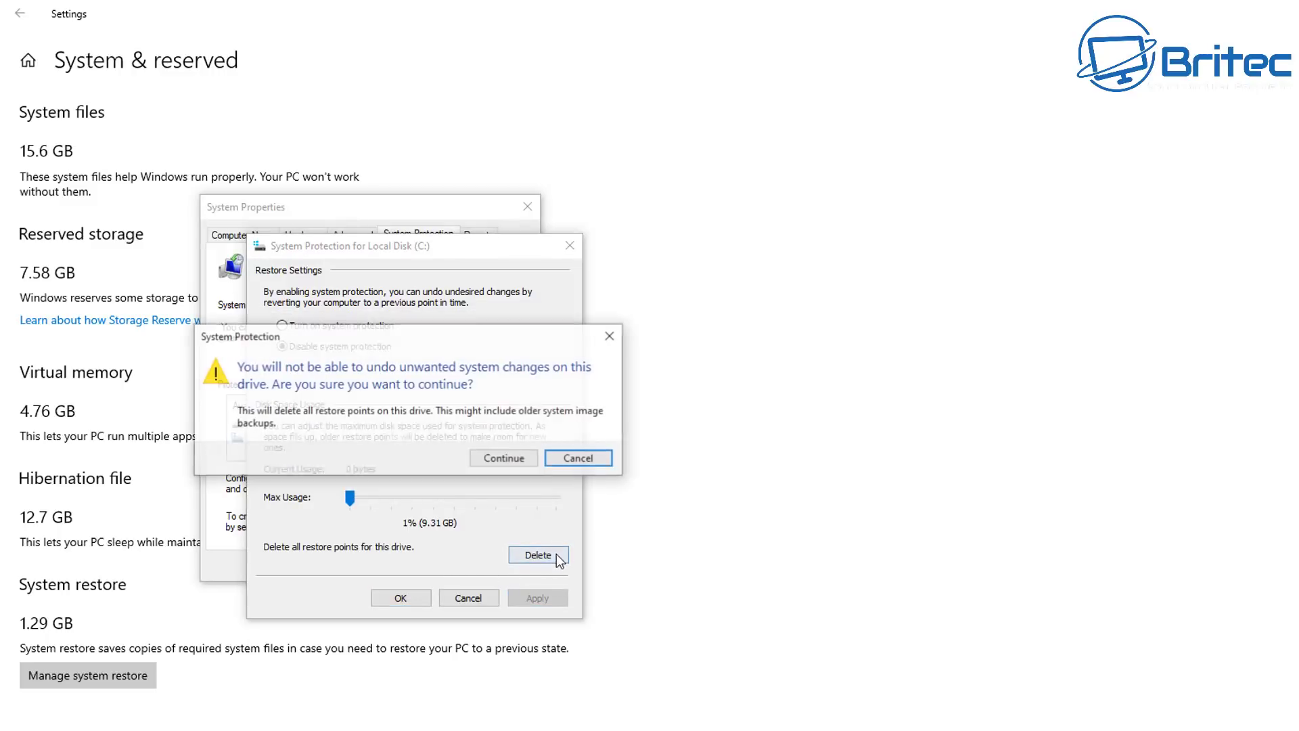
click(506, 461)
click(593, 356)
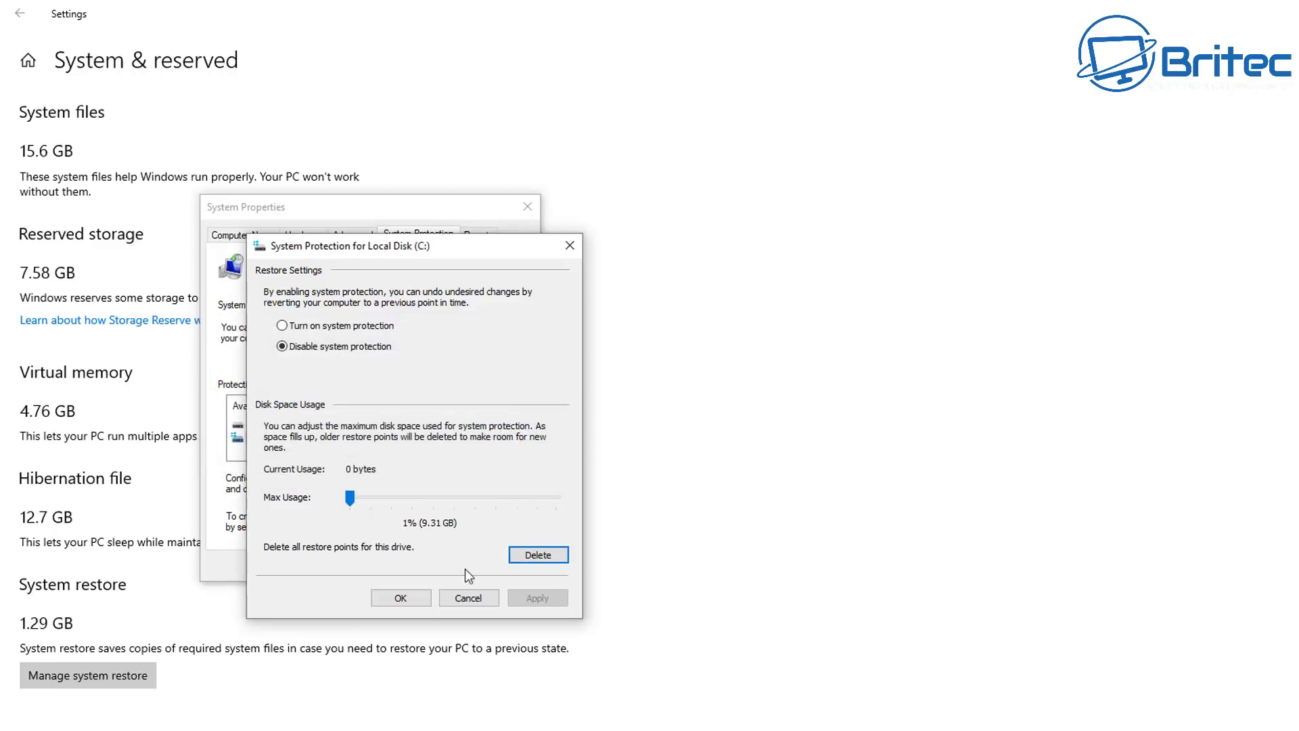
click(400, 598)
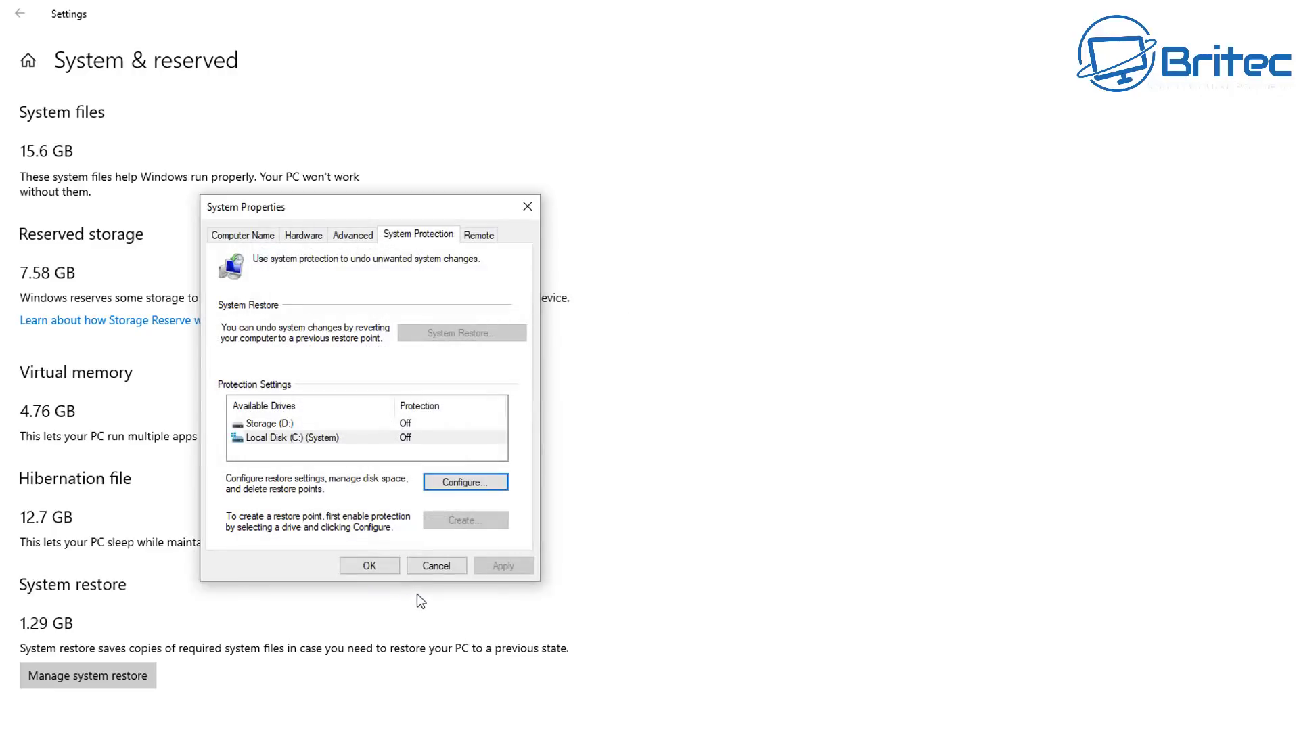
click(368, 567)
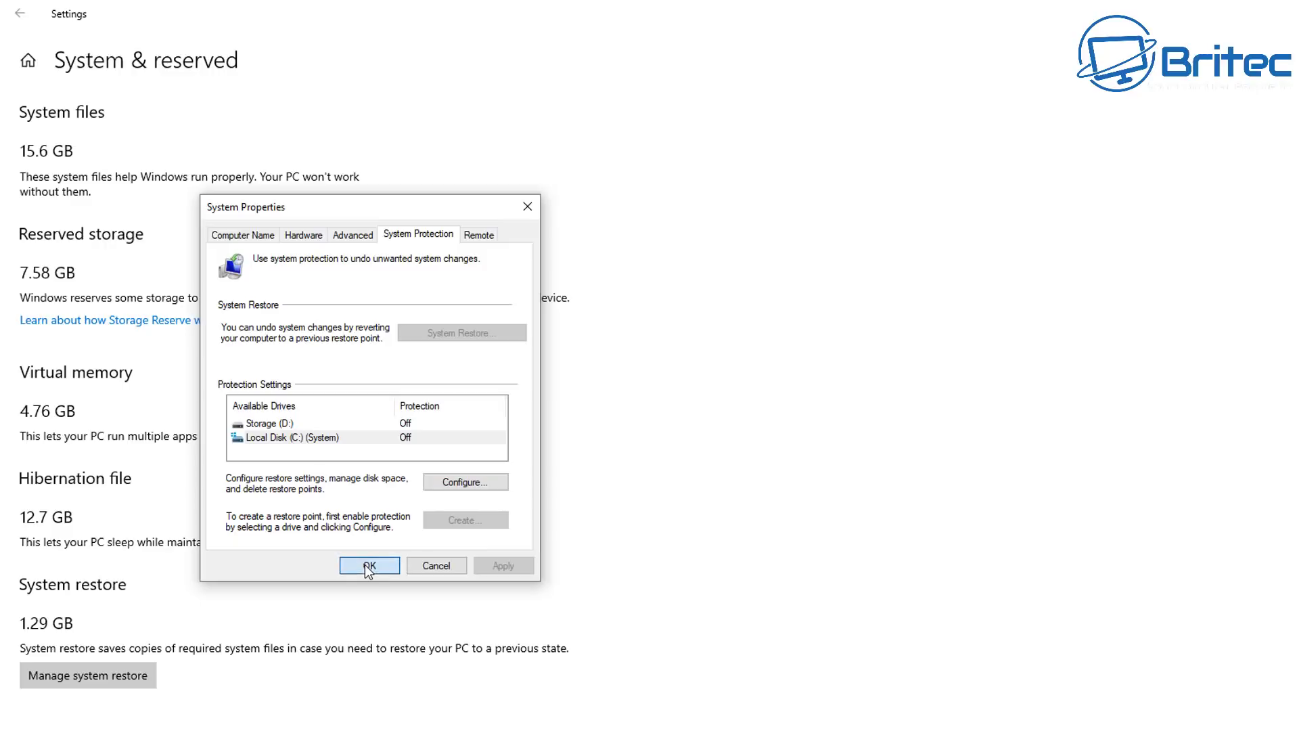
View storage usage on other drives, open Storage (D:) and check its removable temporary files
click(20, 14)
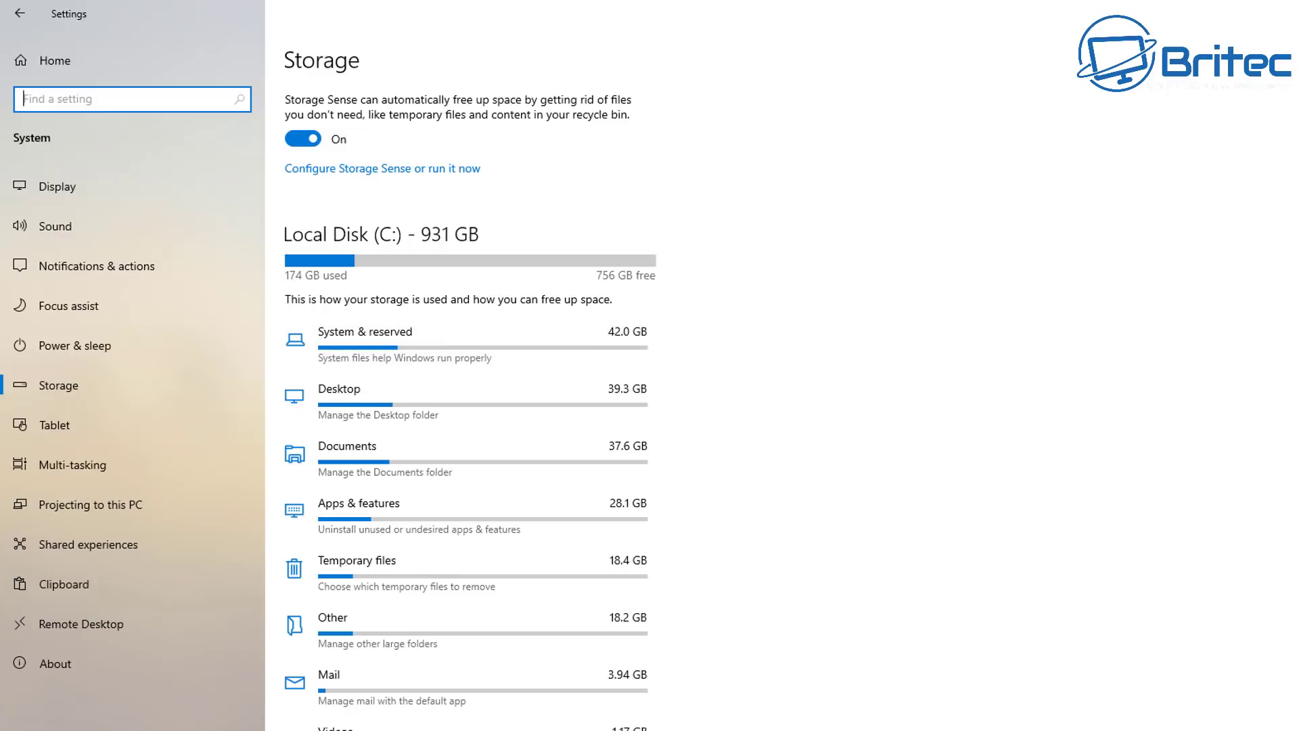
scroll(661, 517, down, 5)
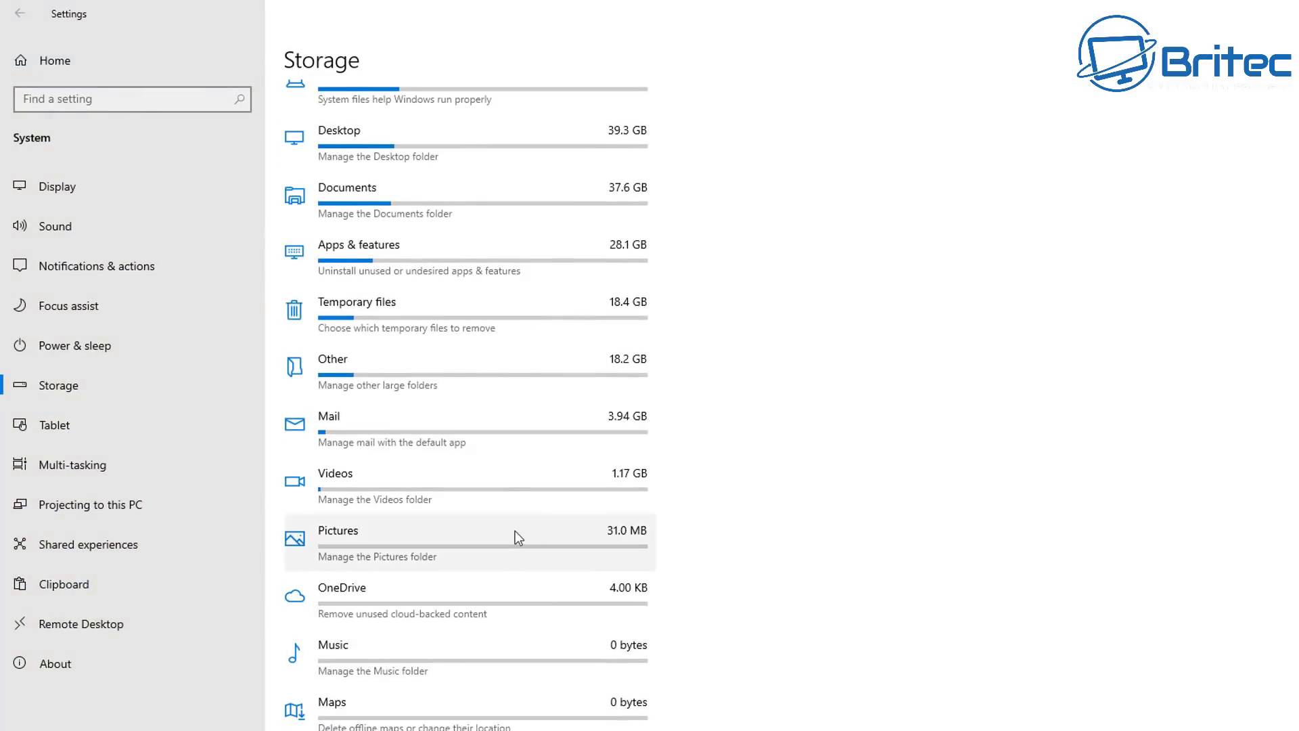
scroll(507, 676, down, 4)
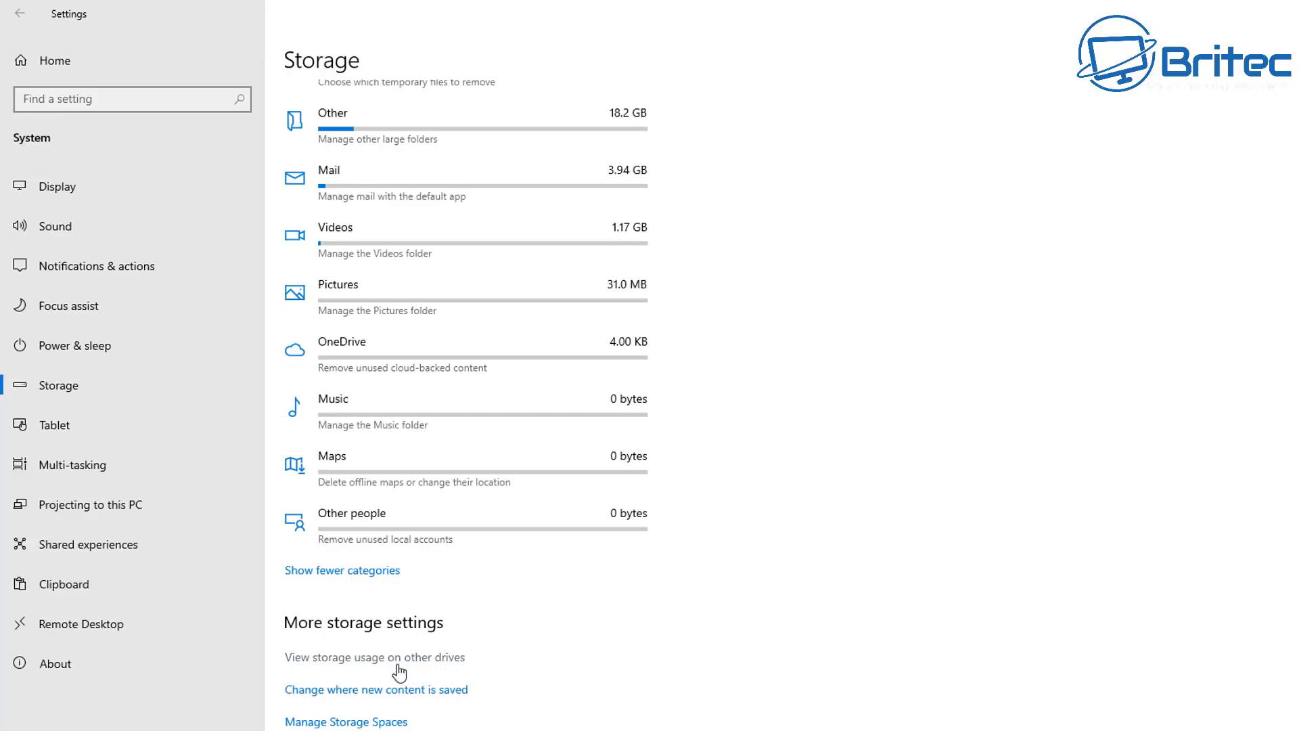
click(427, 664)
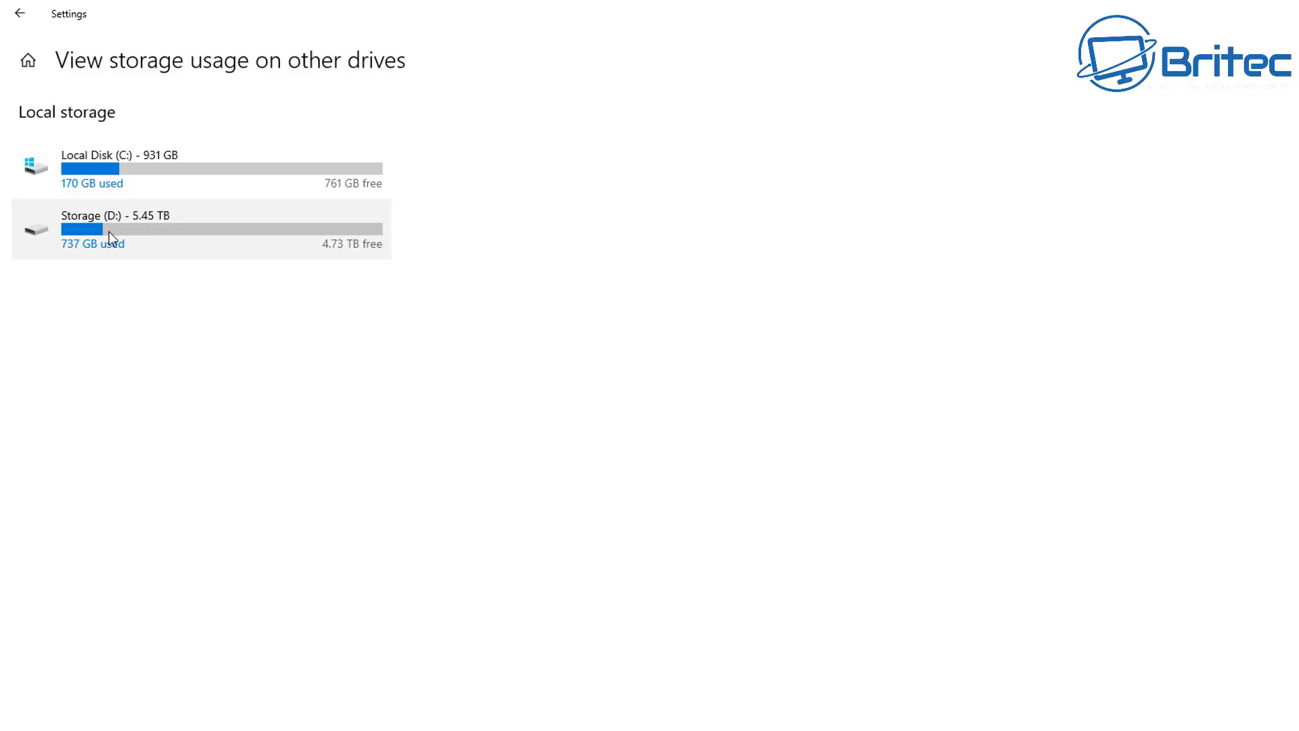
click(146, 239)
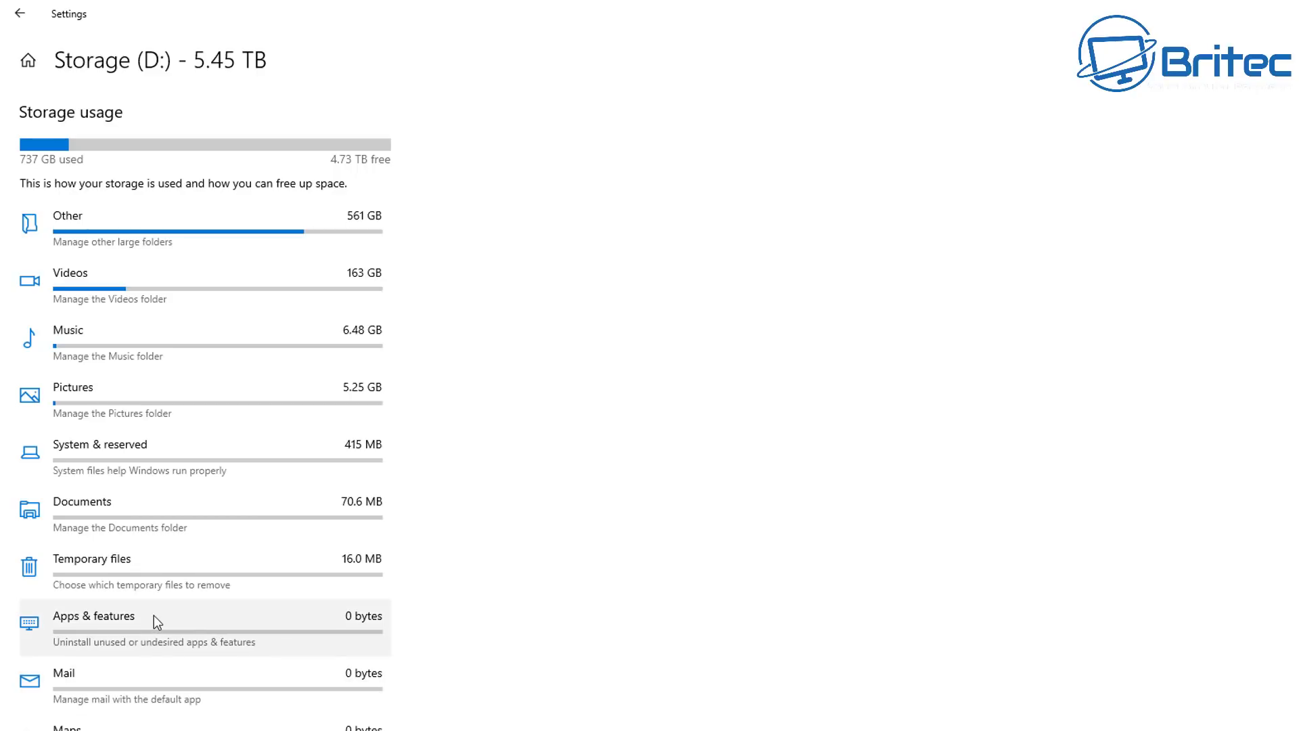
click(178, 570)
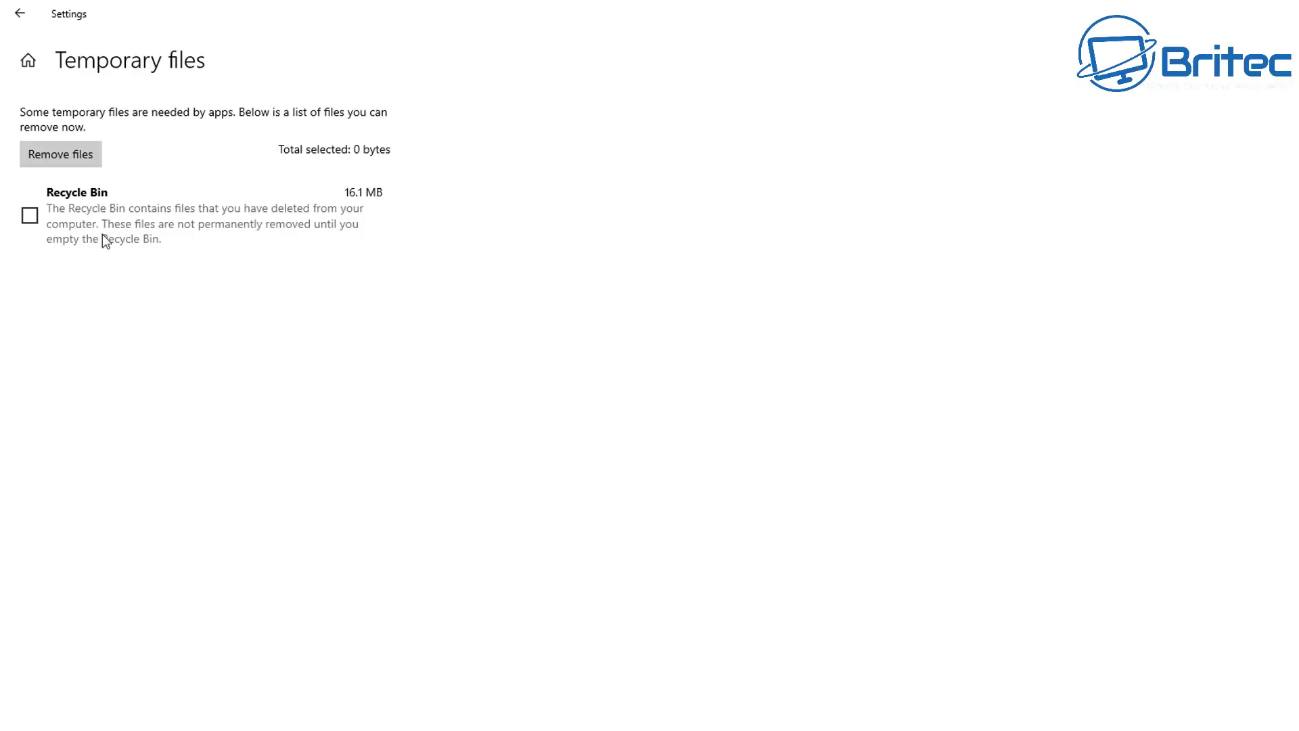
click(30, 20)
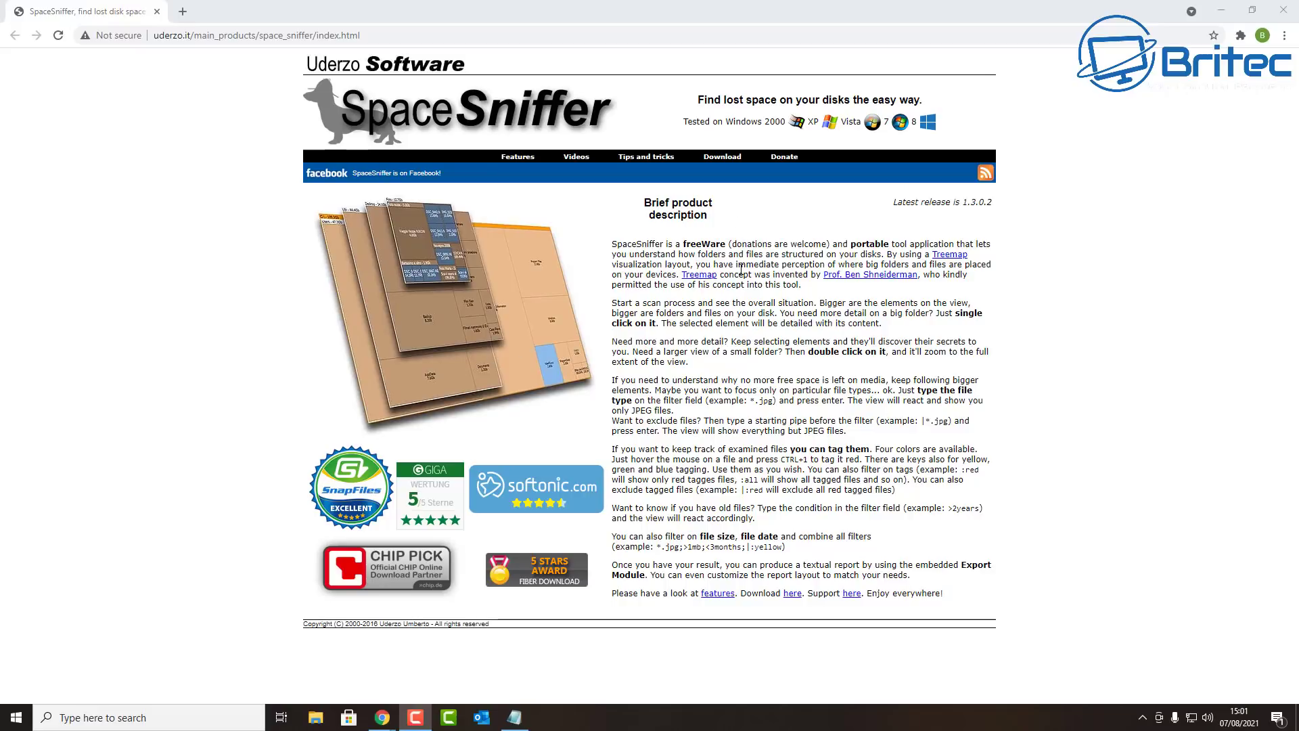
Download the SpaceSniffer Windows Portable archive from the official FossHub mirror and open the downloaded zip file
click(724, 160)
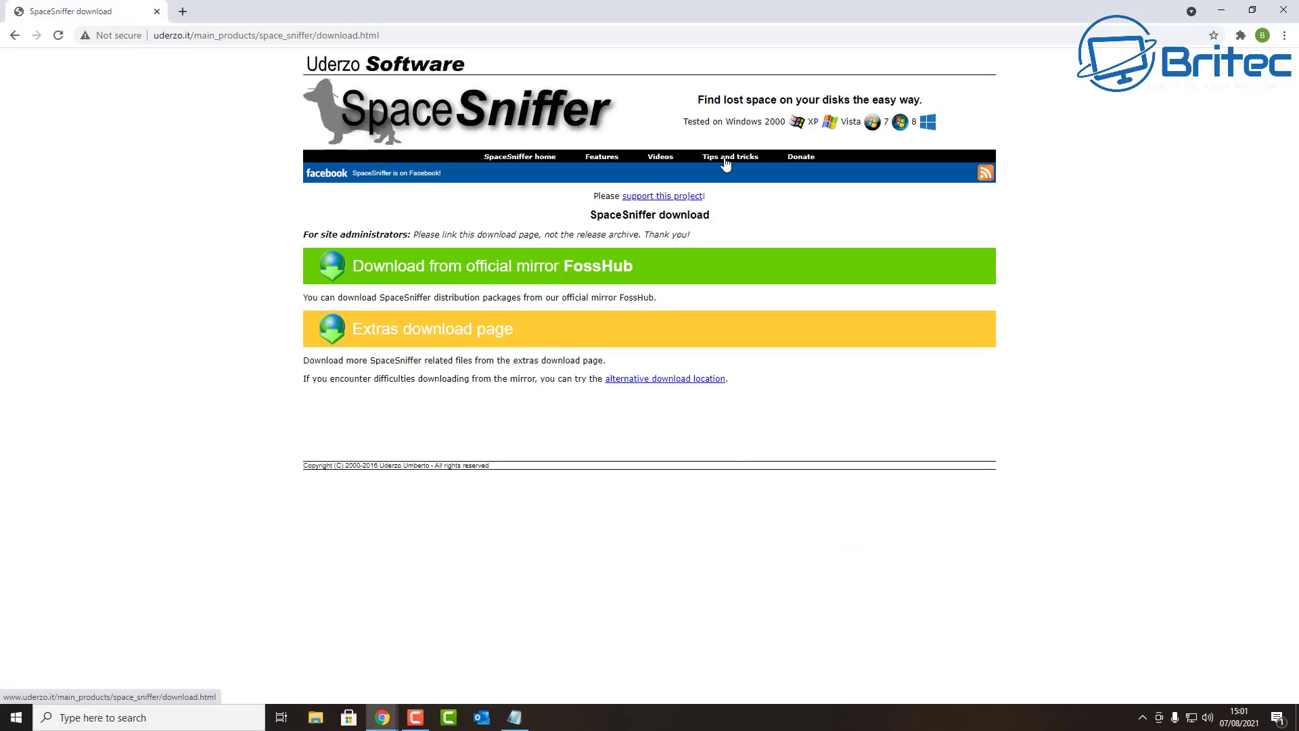
click(521, 261)
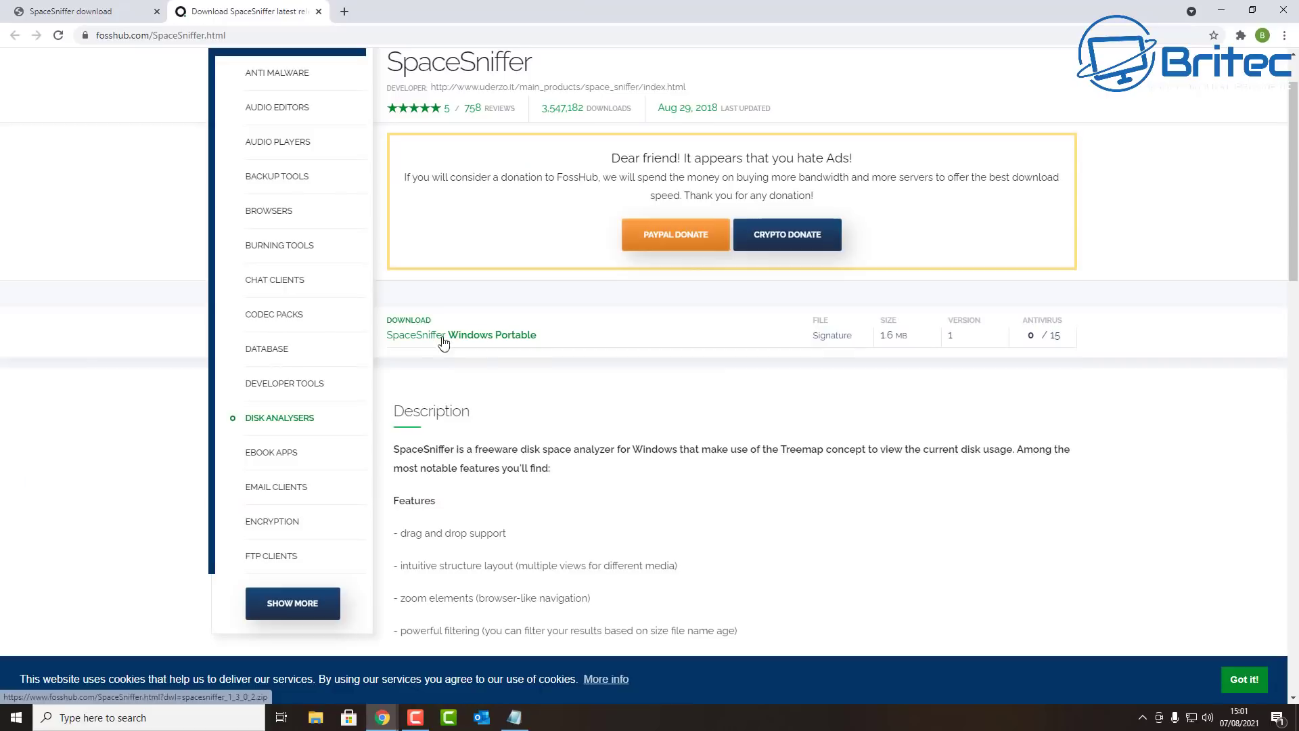
click(494, 337)
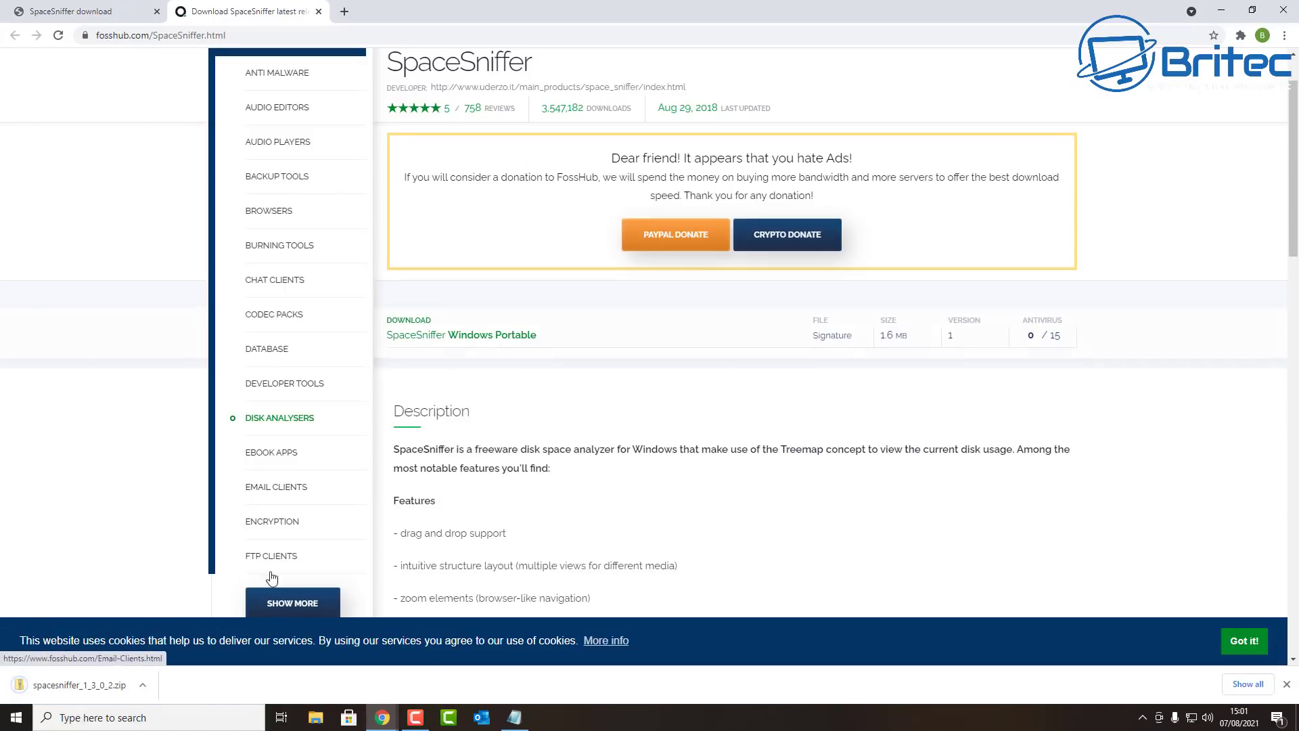
click(82, 692)
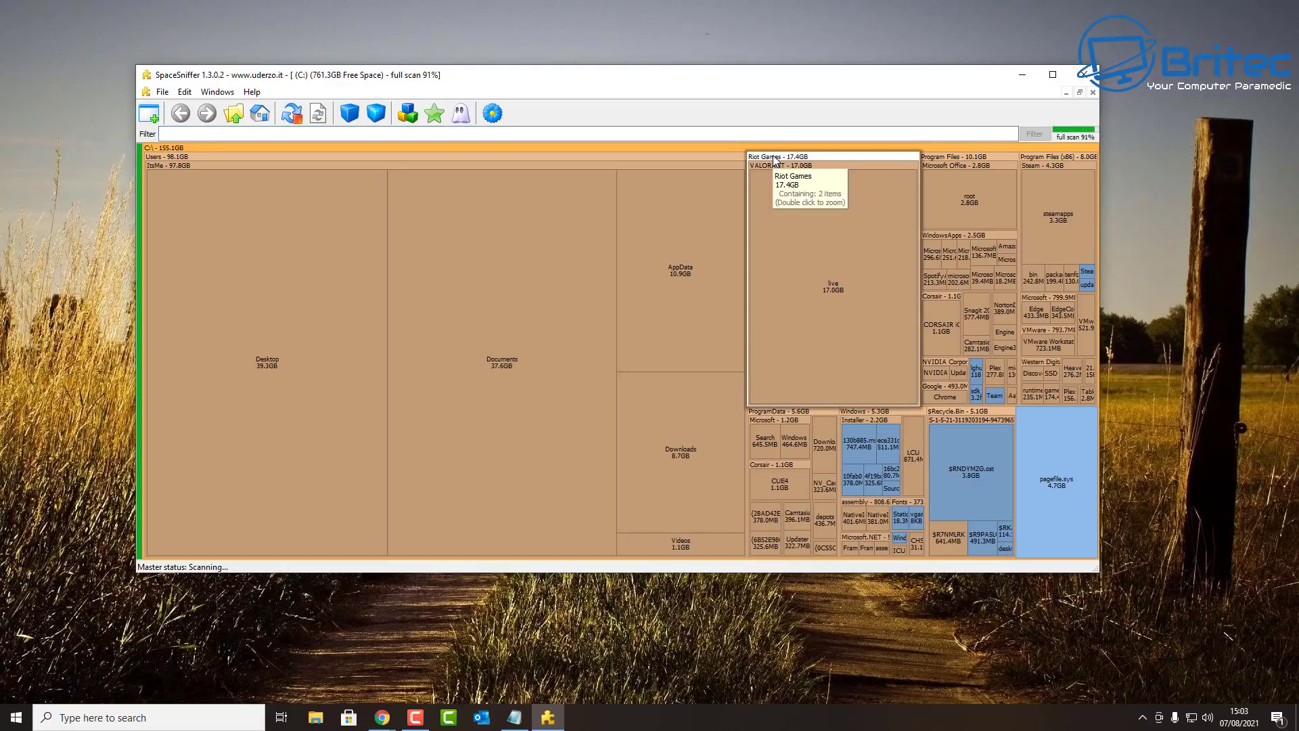
Zoom into the Riot Games folder in SpaceSniffer, inspect its contents down to the Paks files, and return to the previous view
double_click(773, 157)
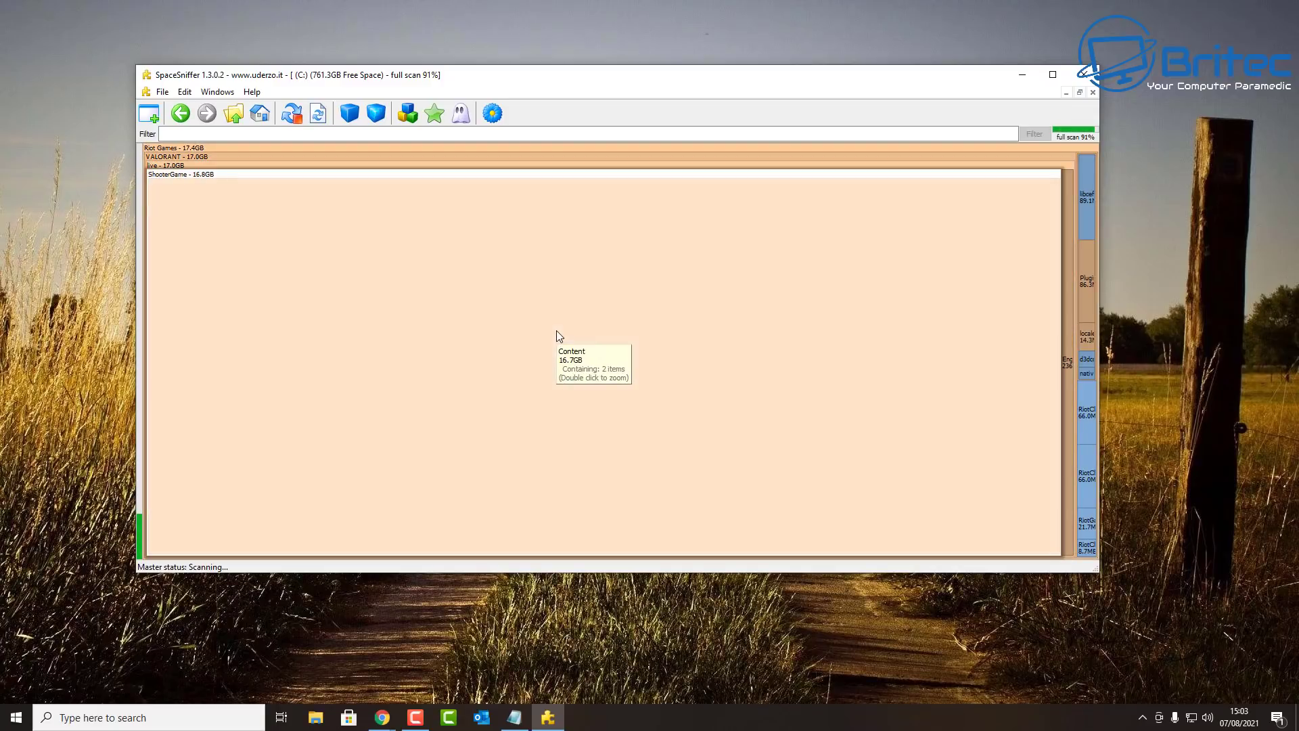
right_click(501, 312)
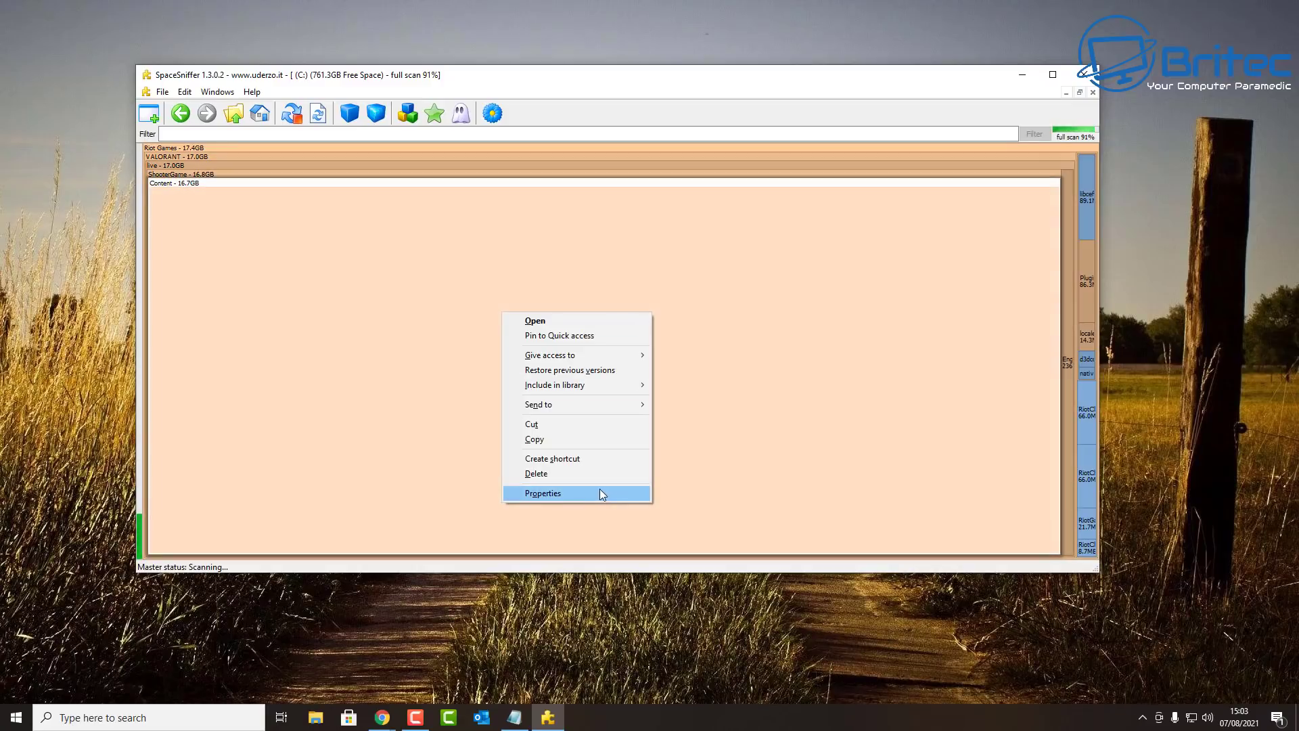
click(1022, 202)
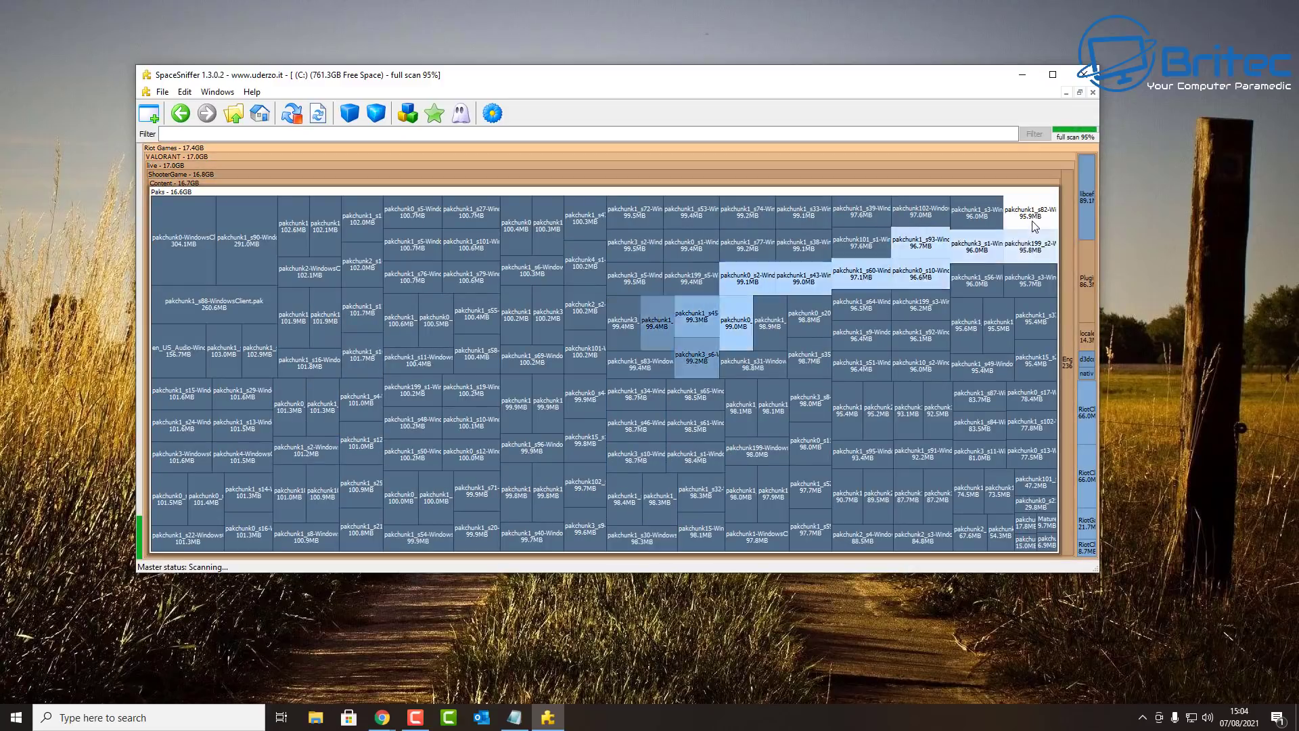
click(182, 114)
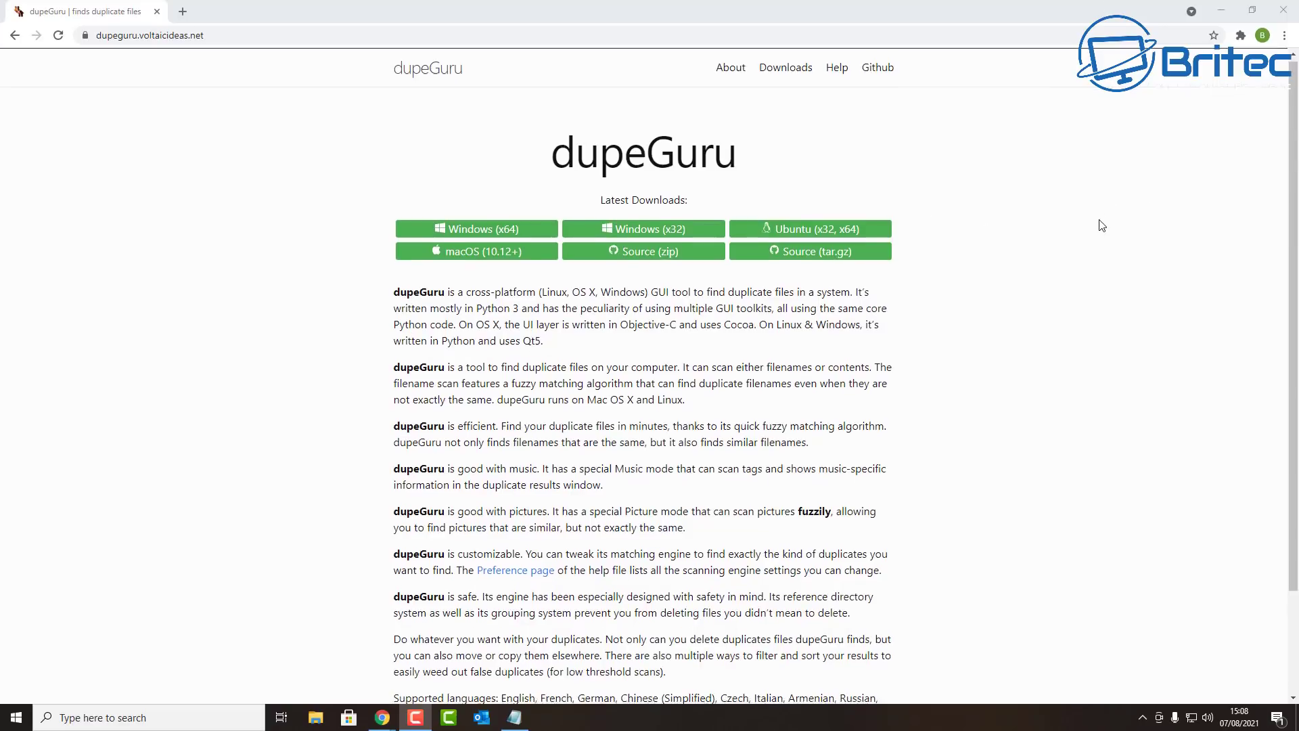
scroll(1082, 237, down, 3)
scroll(1015, 270, up, 3)
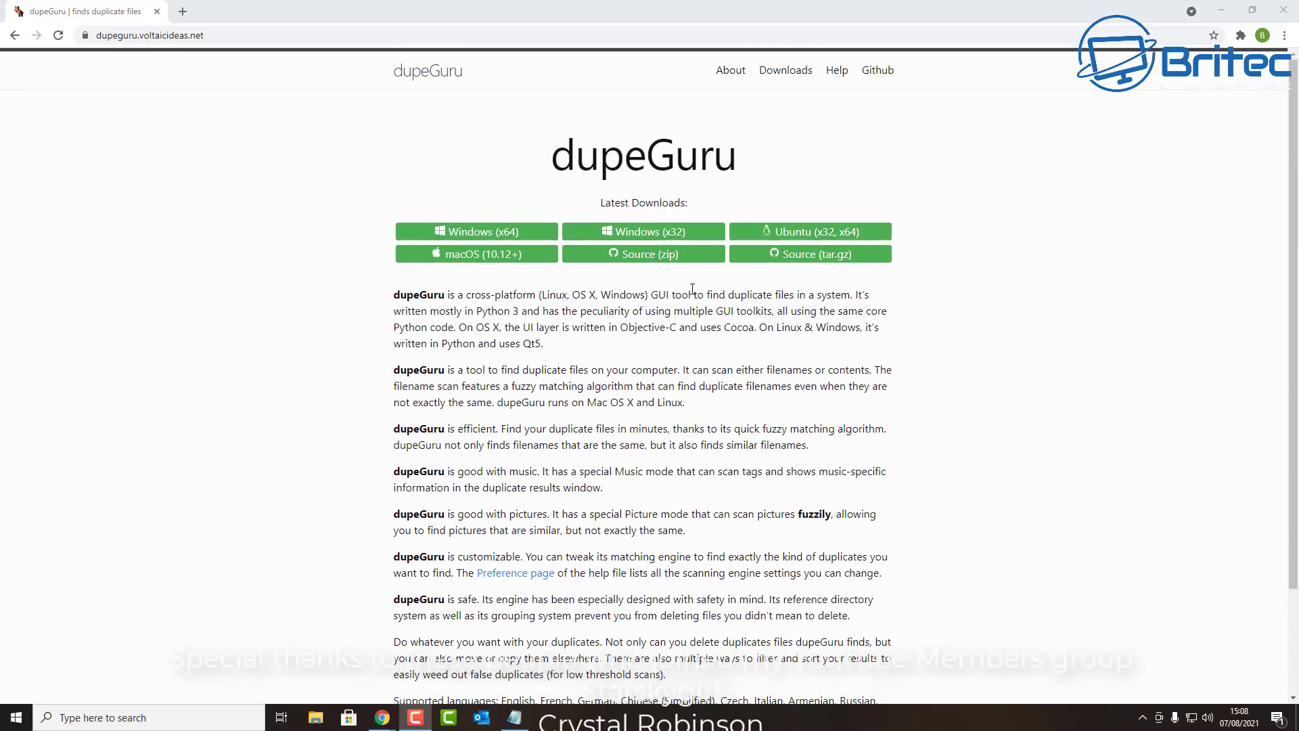